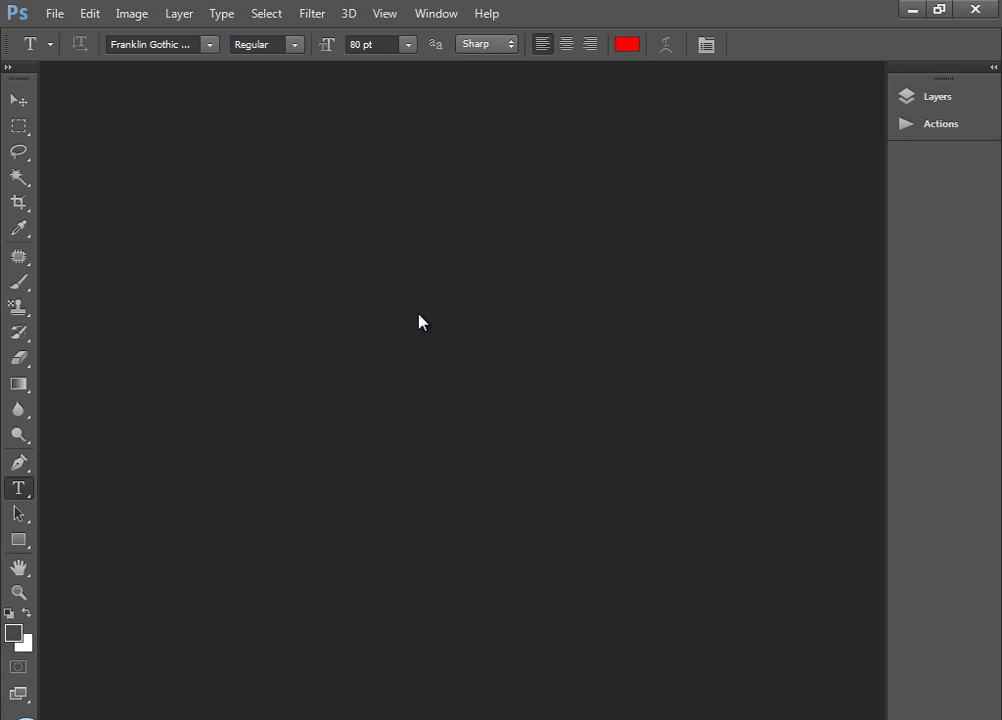
Step: Create a new 1024 x 768 pixel RGB document at 72 pixels/inch with a white background
{"action": "key", "text": "v"}
{"action": "left_click", "coordinate": [53, 13]}
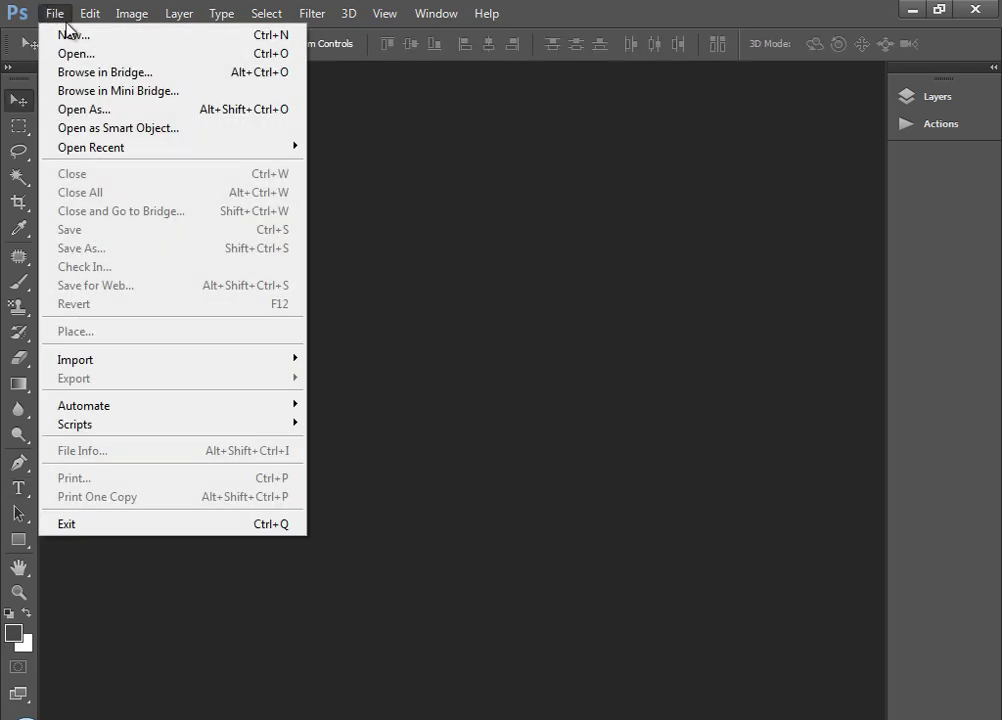
{"action": "left_click", "coordinate": [84, 35]}
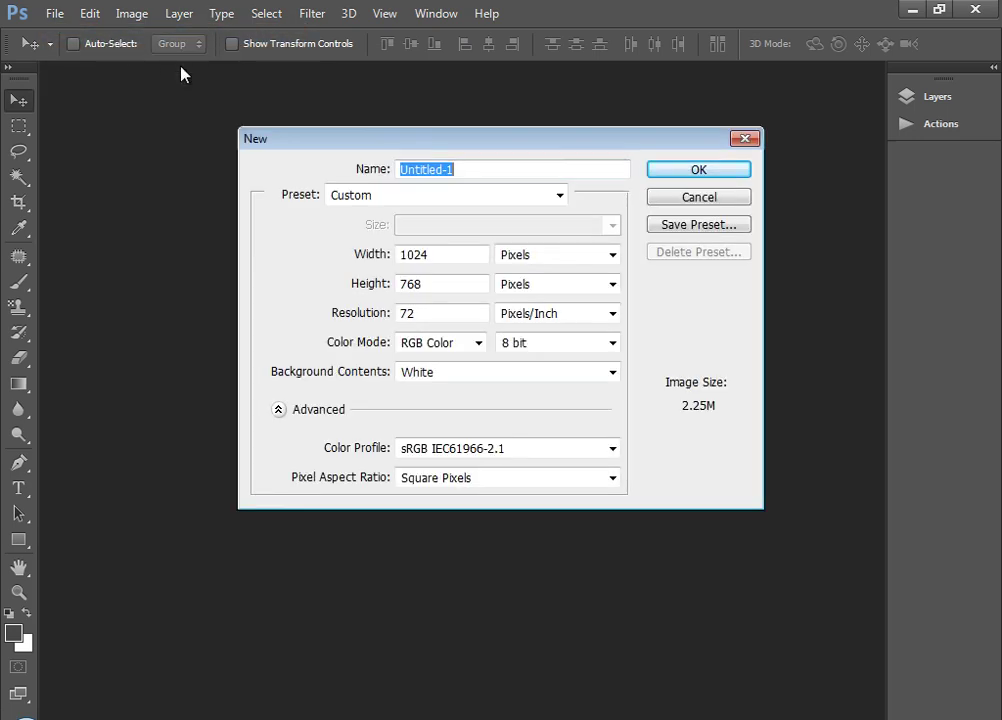
{"action": "left_click", "coordinate": [663, 168]}
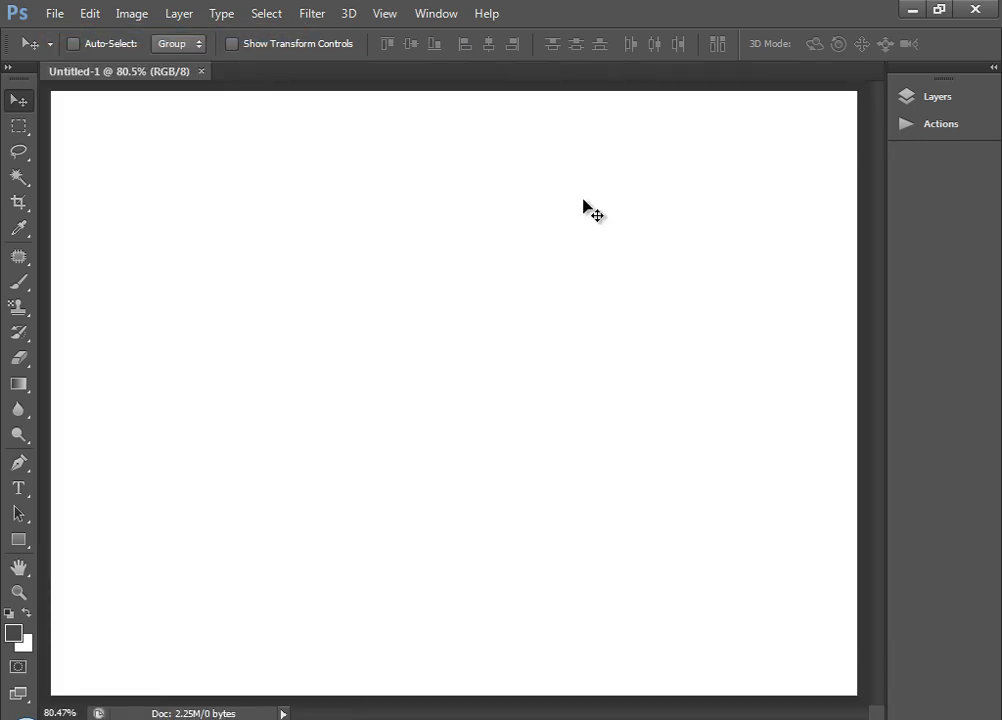
Step: Add the text "photoshop" in red 80 pt Franklin Gothic near the canvas's upper edge
{"action": "left_click", "coordinate": [20, 488]}
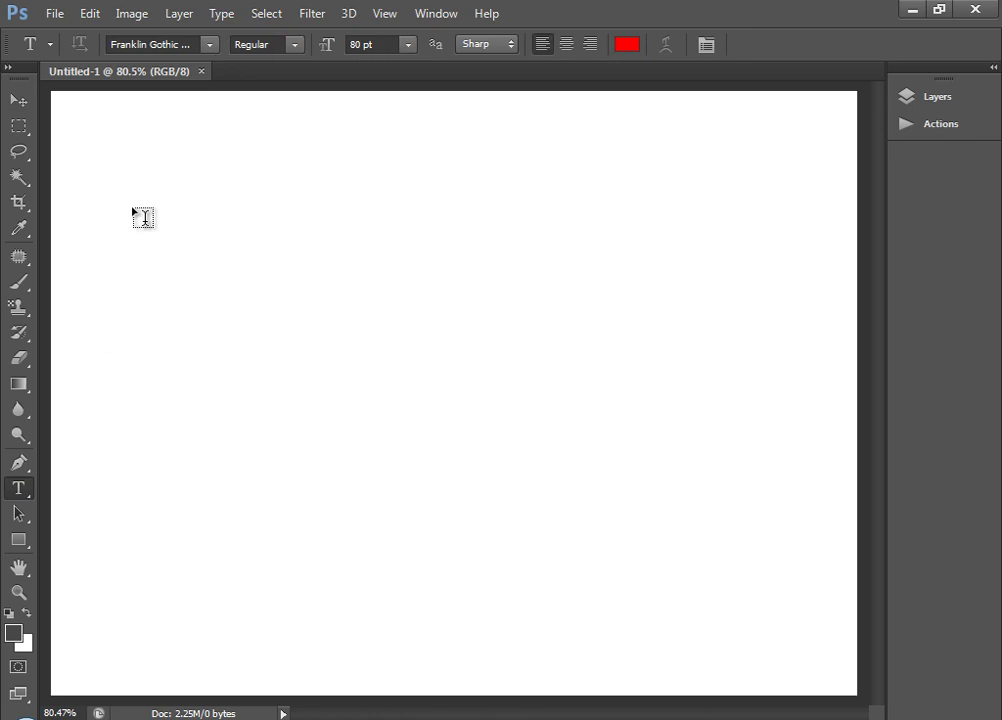
{"action": "left_click", "coordinate": [153, 127]}
{"action": "type", "text": "p"}
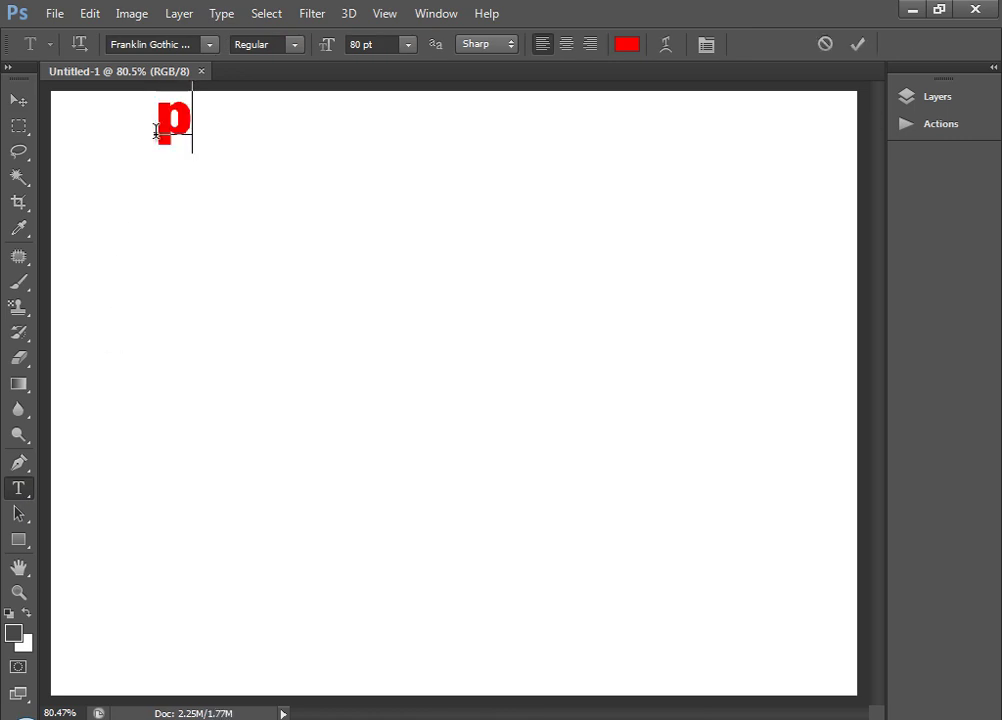
{"action": "type", "text": "hotoshop"}
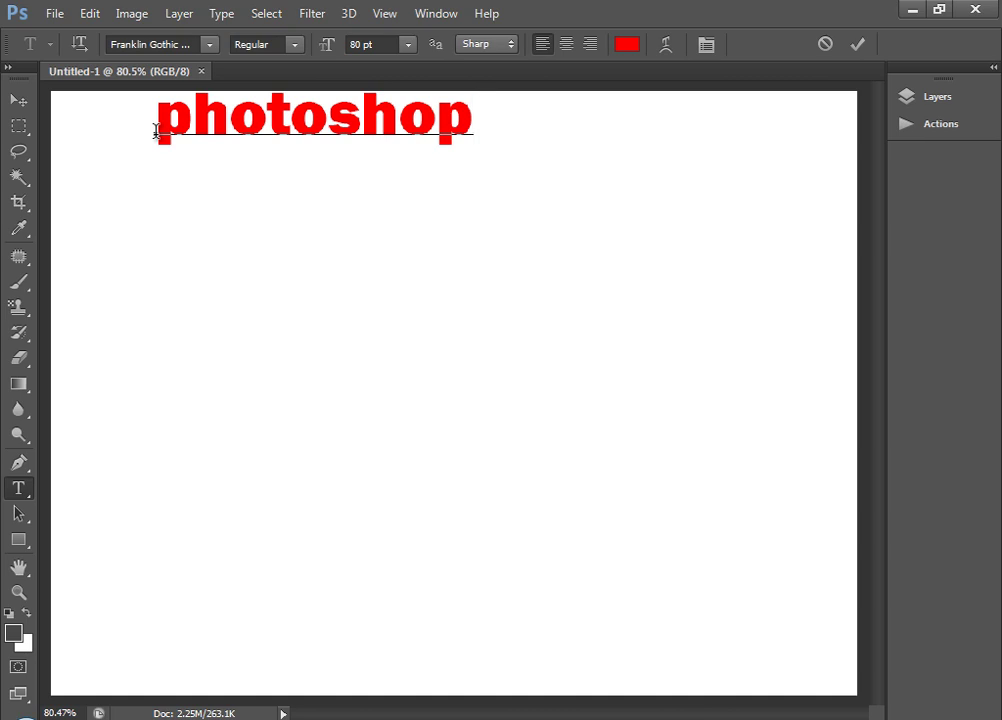
{"action": "key", "text": "ctrl+Return"}
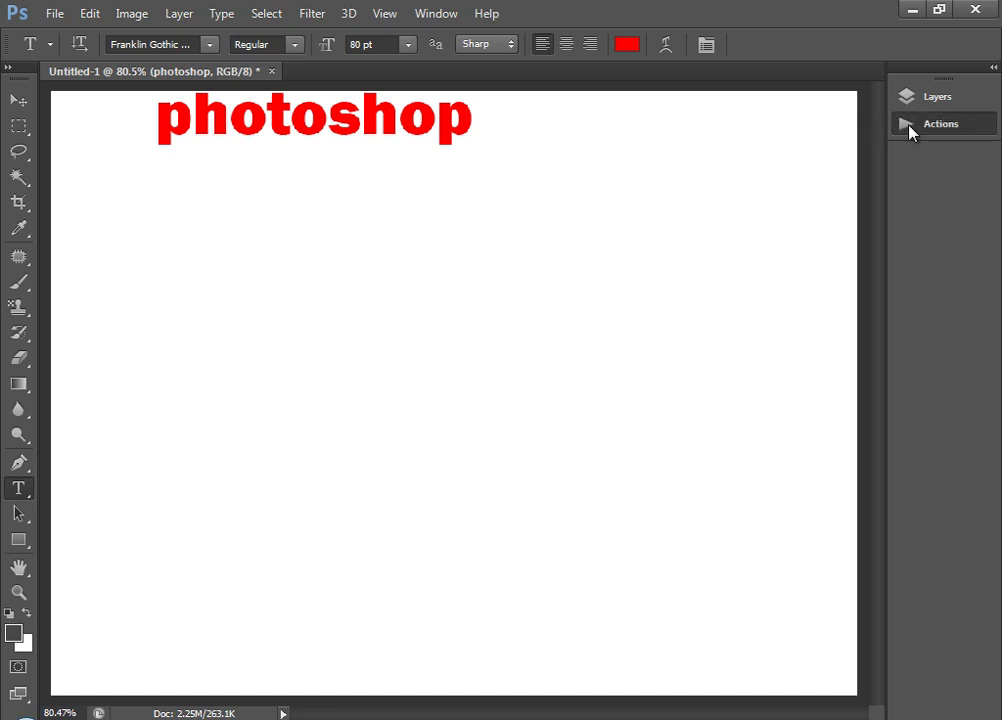
Step: Load the Text Effects action set and play its Wood Paneling (type) action on the "photoshop" text
{"action": "left_click", "coordinate": [935, 124]}
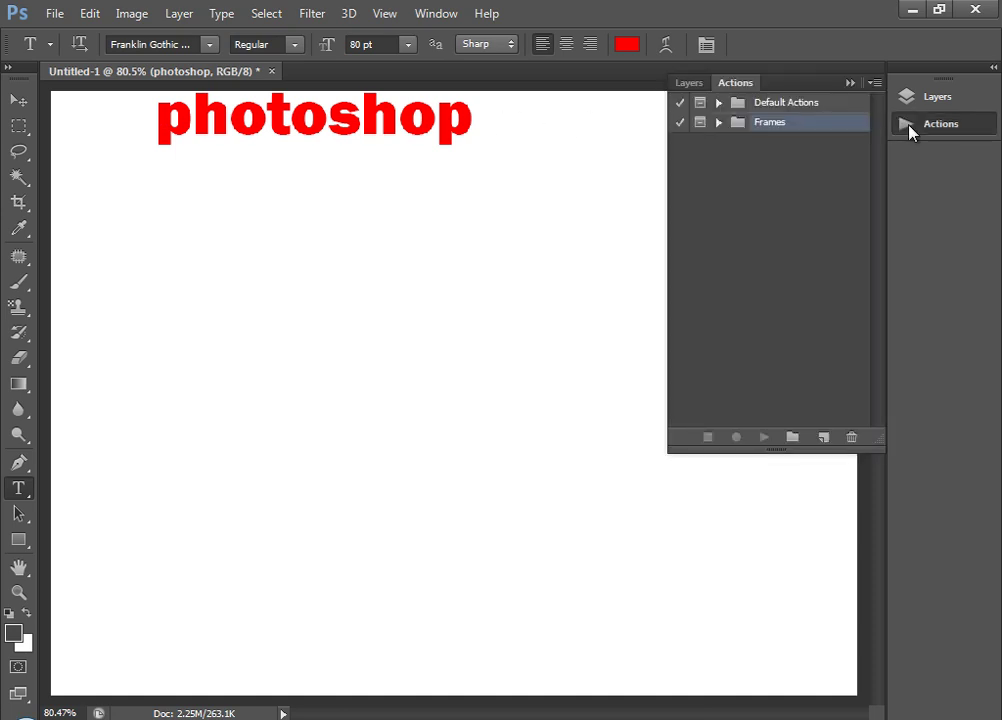
{"action": "left_click", "coordinate": [718, 103]}
{"action": "left_click", "coordinate": [718, 103]}
{"action": "left_click", "coordinate": [718, 122]}
{"action": "left_click", "coordinate": [718, 122]}
{"action": "left_click", "coordinate": [872, 84]}
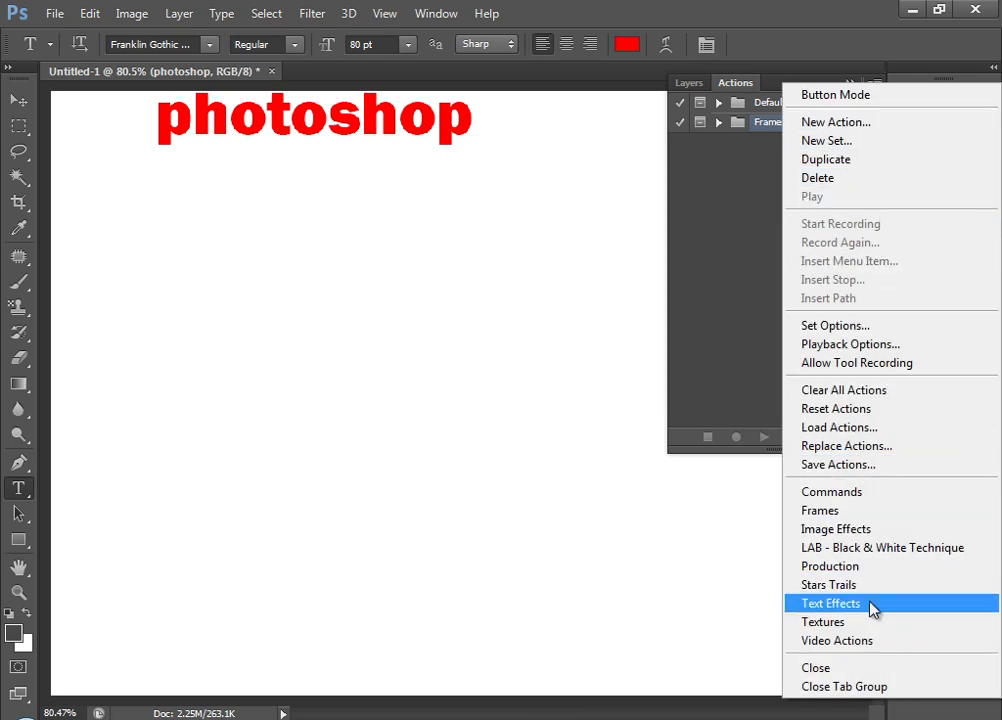
{"action": "left_click", "coordinate": [901, 614]}
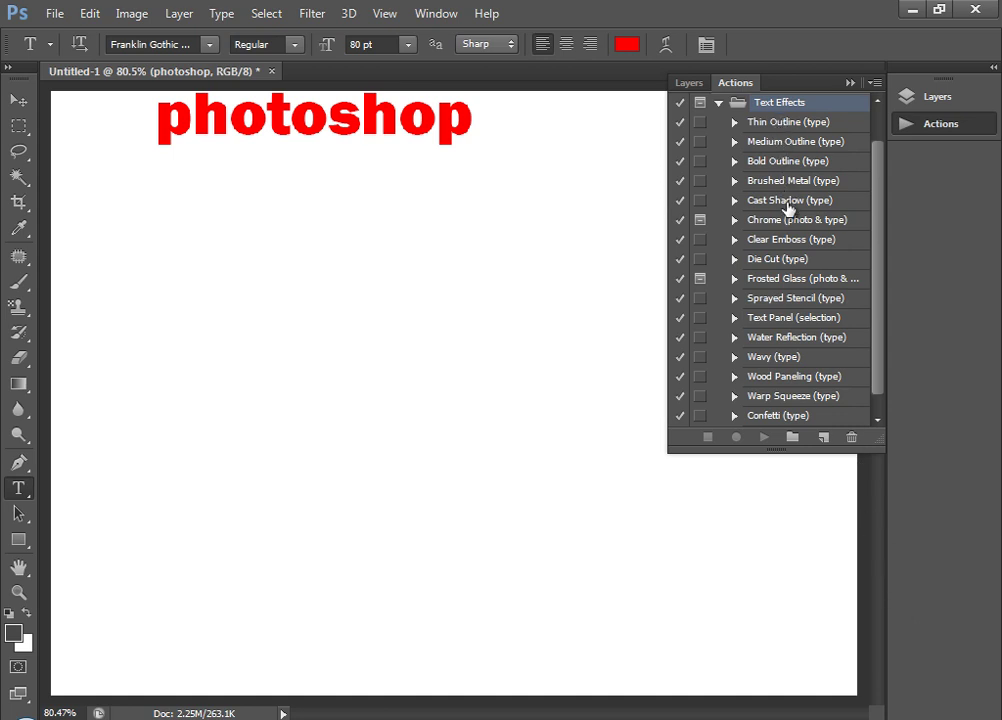
{"action": "left_click", "coordinate": [788, 376]}
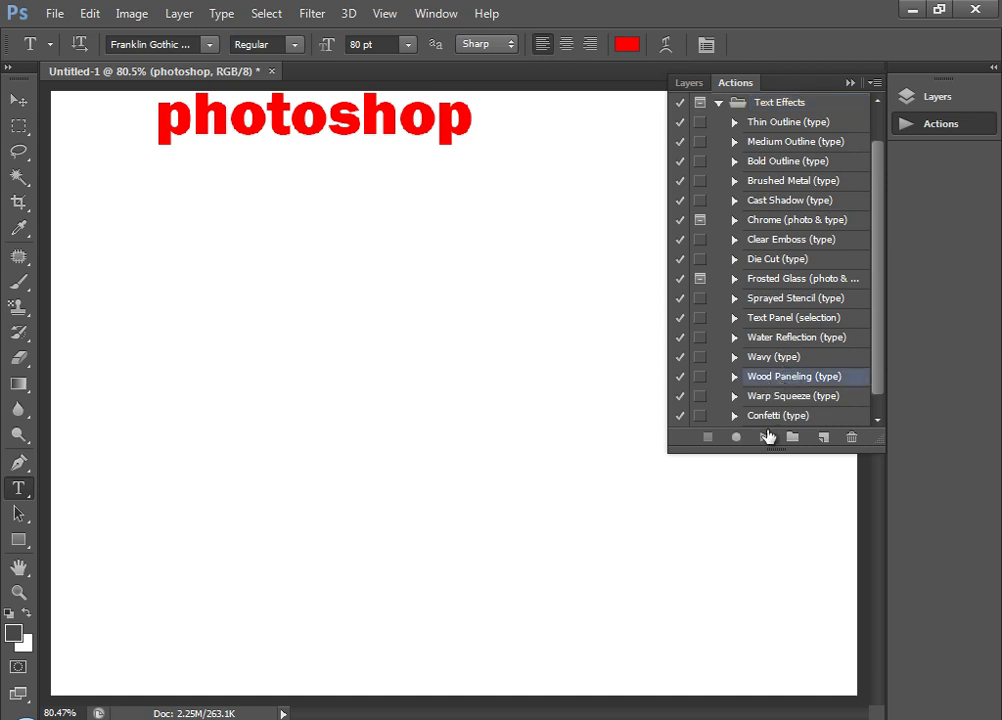
{"action": "left_click", "coordinate": [765, 438]}
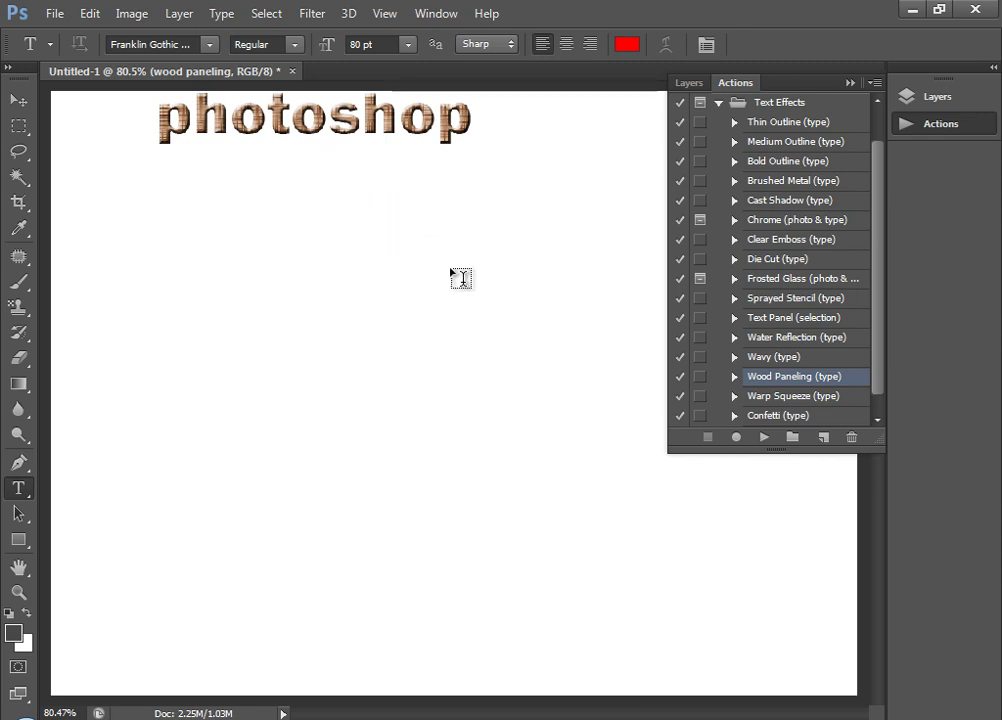
Step: Create a new action named 3d in the Text Effects set with function key F2 and no color, and start recording it
{"action": "left_click", "coordinate": [874, 84]}
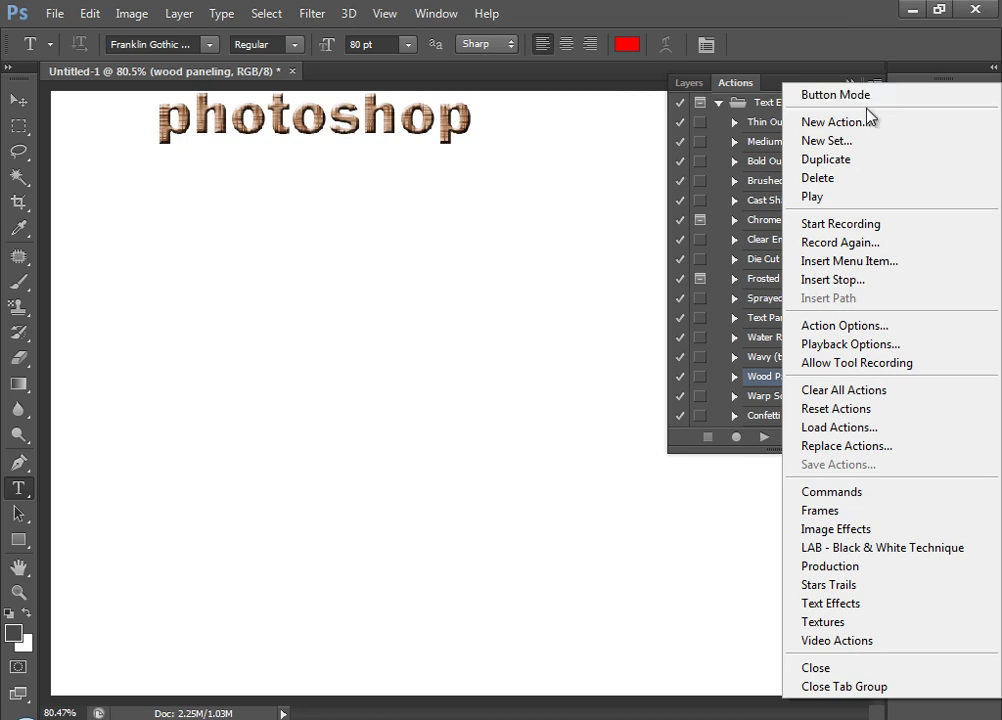
{"action": "left_click", "coordinate": [897, 124]}
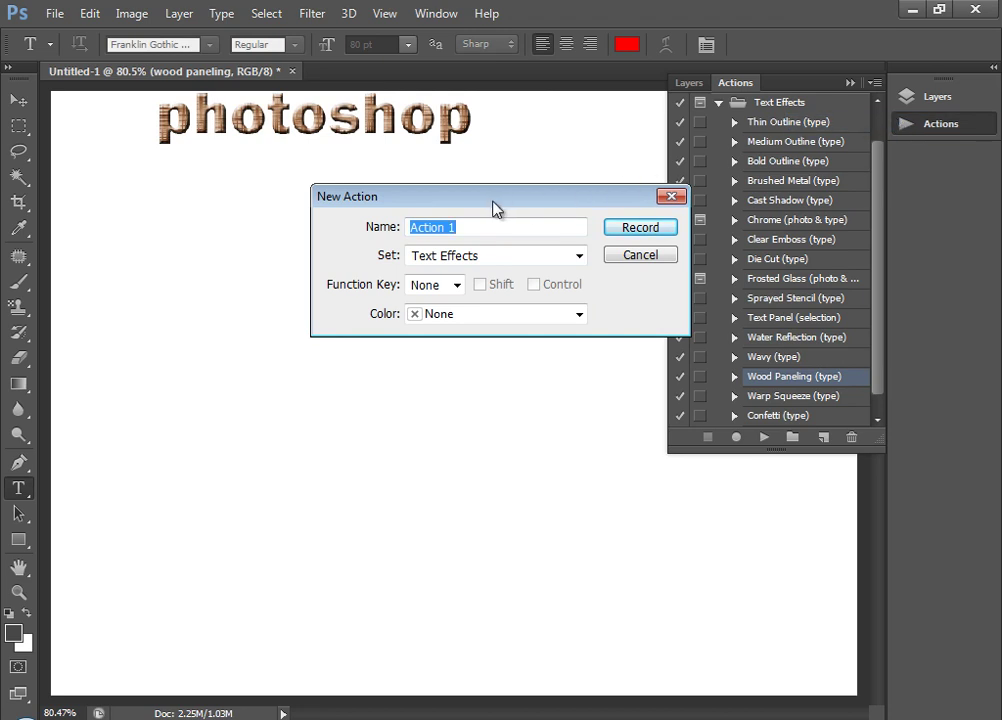
{"action": "type", "text": "3d"}
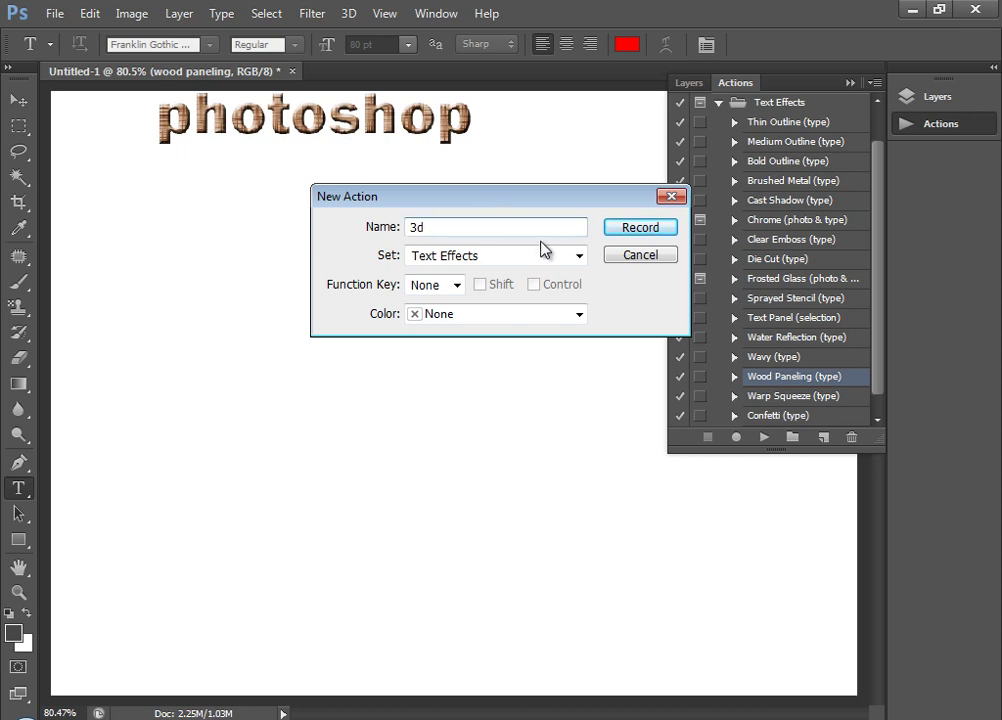
{"action": "left_click", "coordinate": [578, 259]}
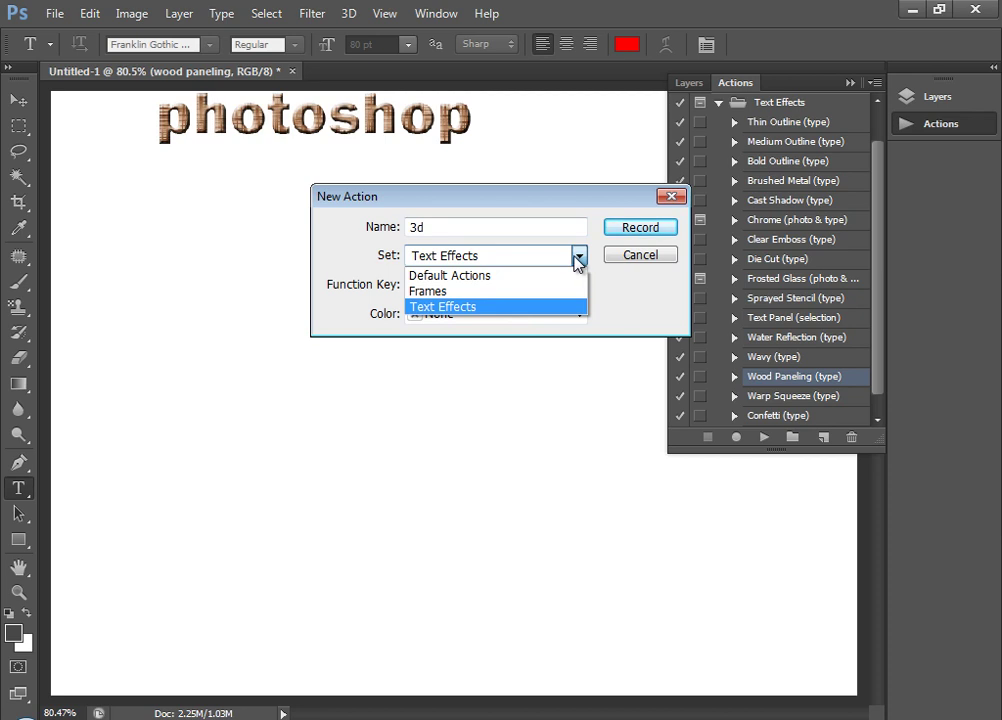
{"action": "left_click", "coordinate": [577, 257]}
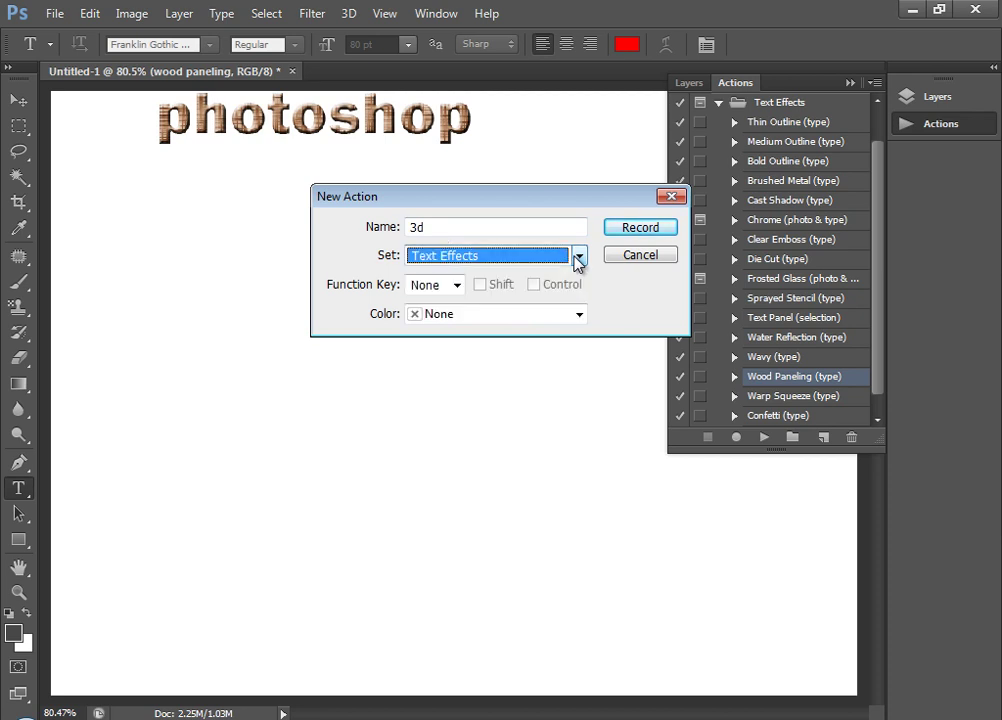
{"action": "left_click", "coordinate": [456, 286]}
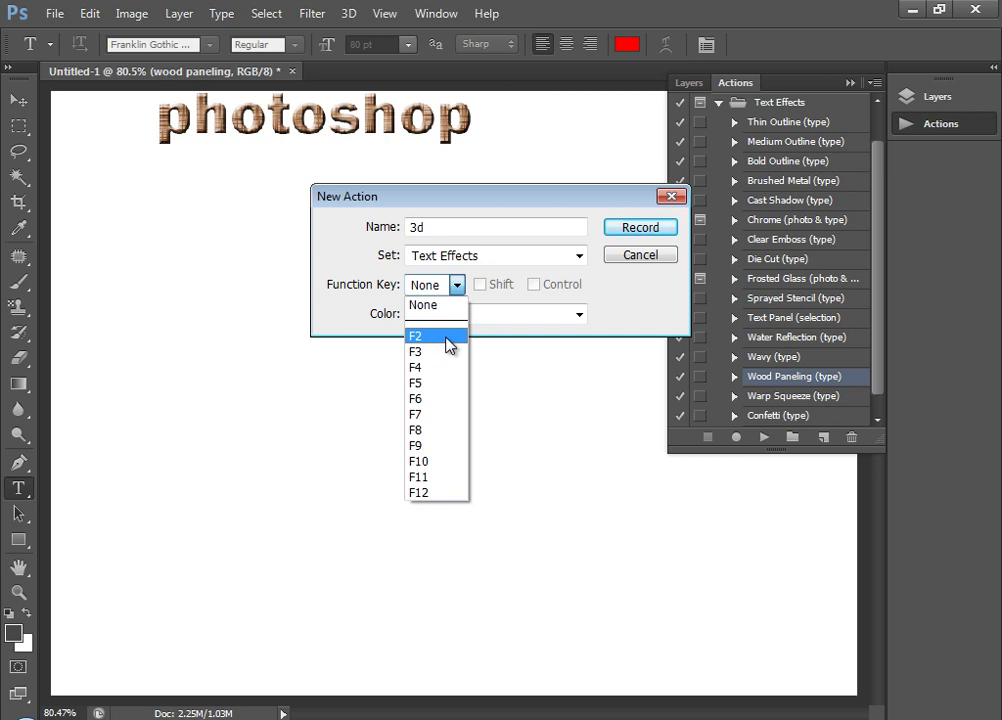
{"action": "left_click", "coordinate": [446, 338]}
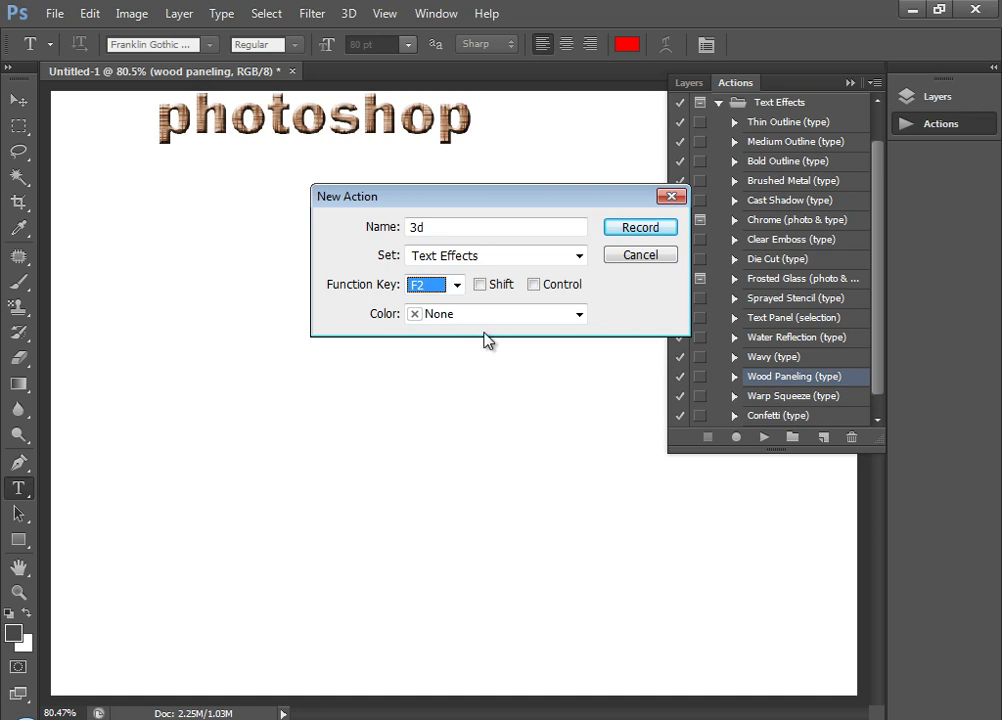
{"action": "left_click", "coordinate": [579, 315]}
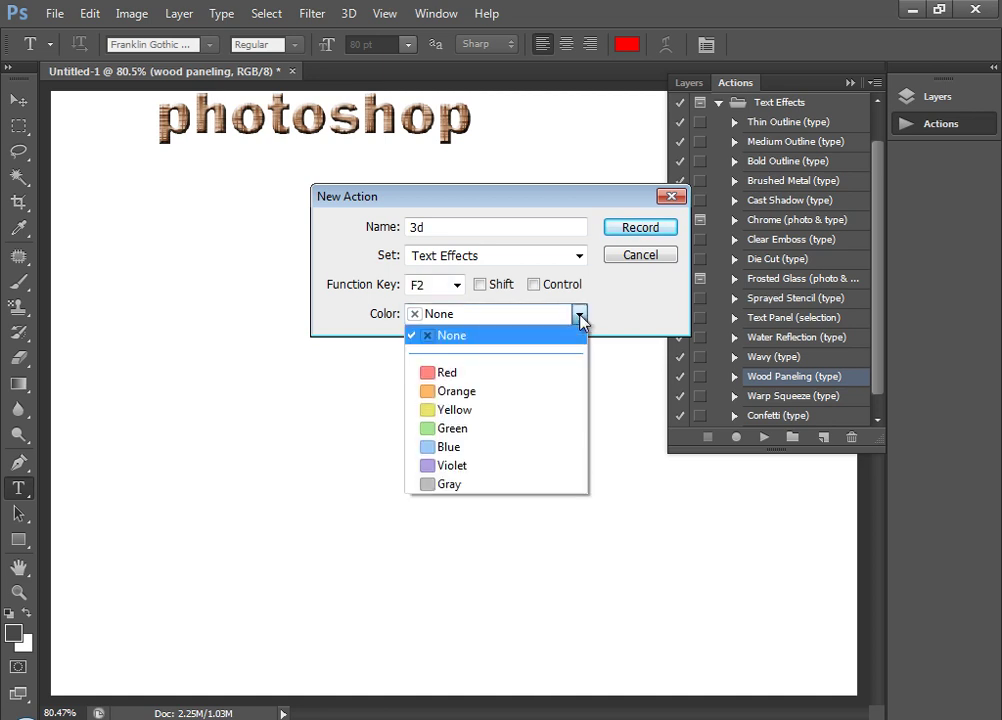
{"action": "left_click", "coordinate": [579, 316]}
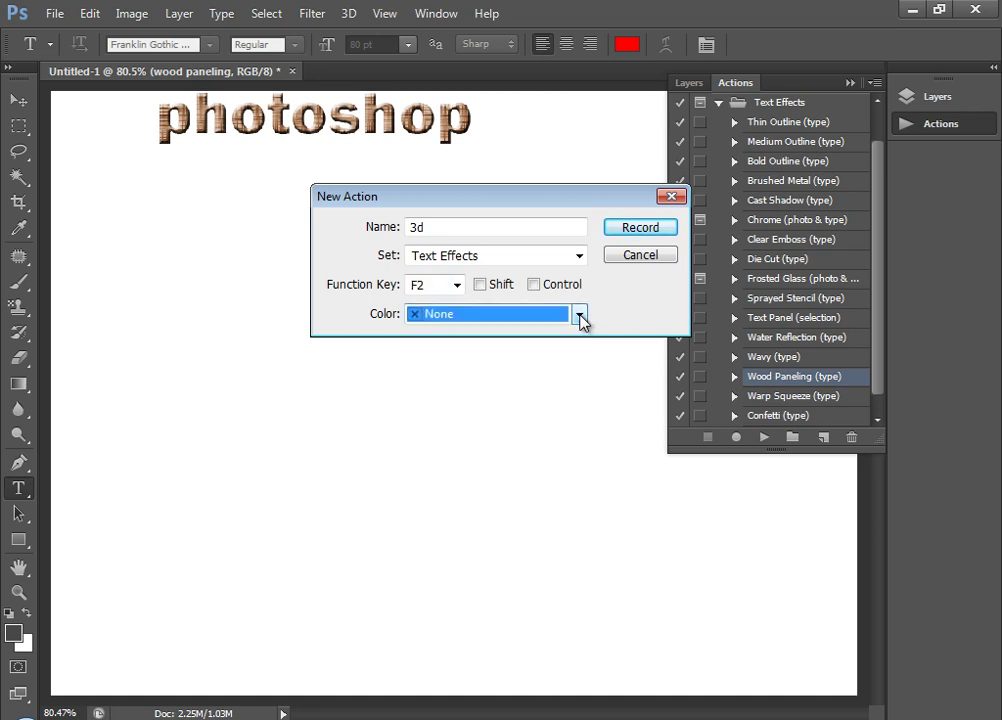
{"action": "left_click", "coordinate": [660, 232]}
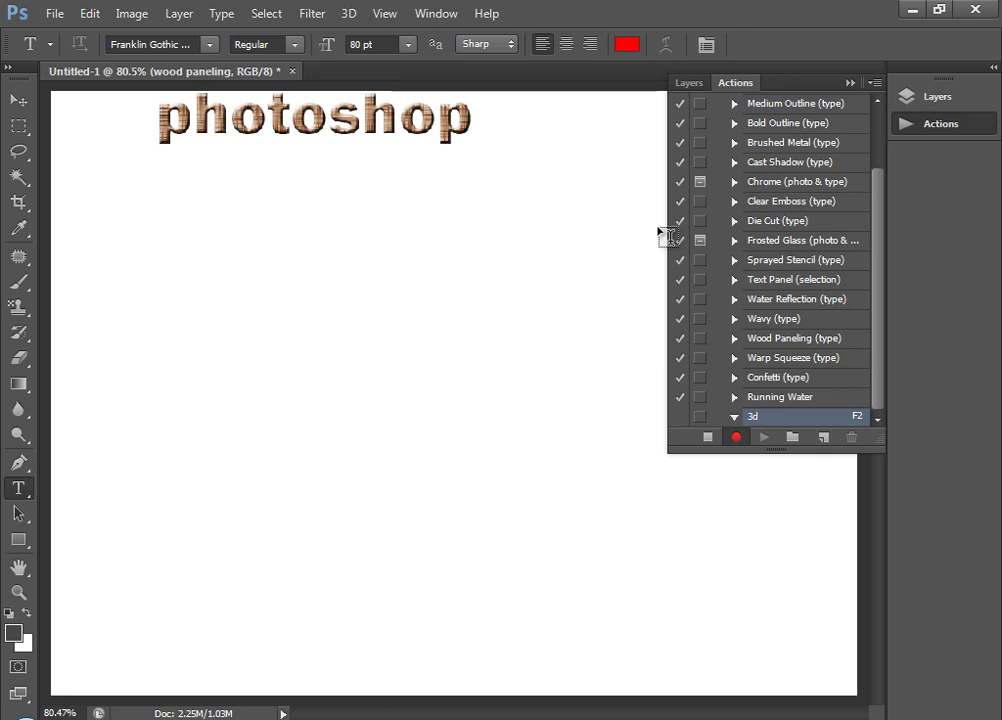
Step: Add the text "3d computer center" below the "photoshop" text and give it a Drop Shadow and a 3 px black outside Stroke
{"action": "left_click", "coordinate": [62, 242]}
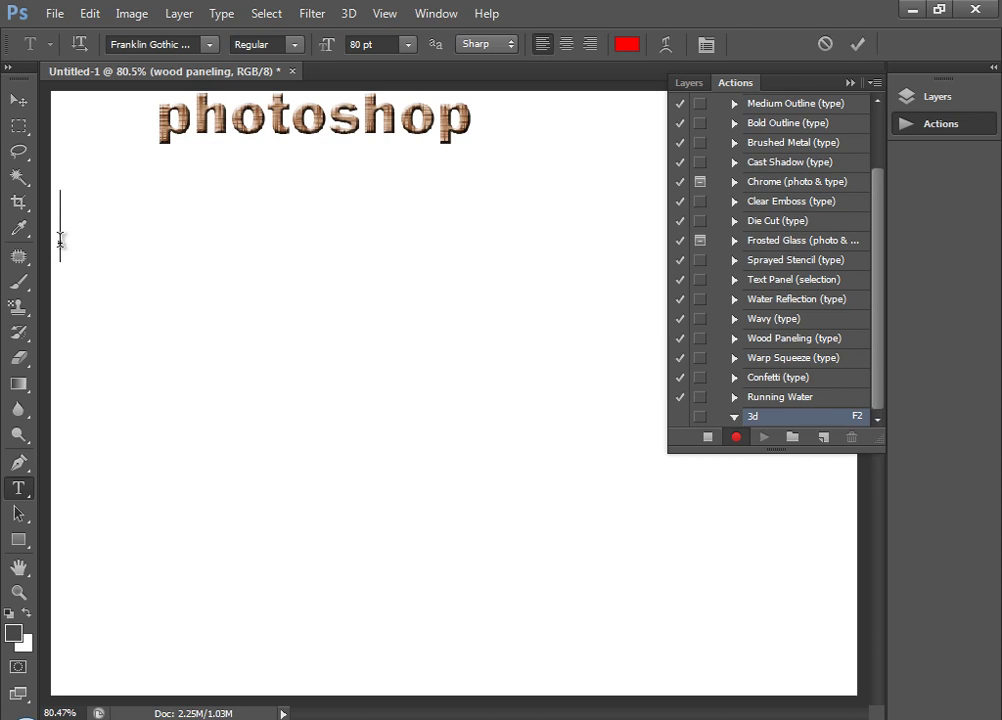
{"action": "type", "text": "3d computer center"}
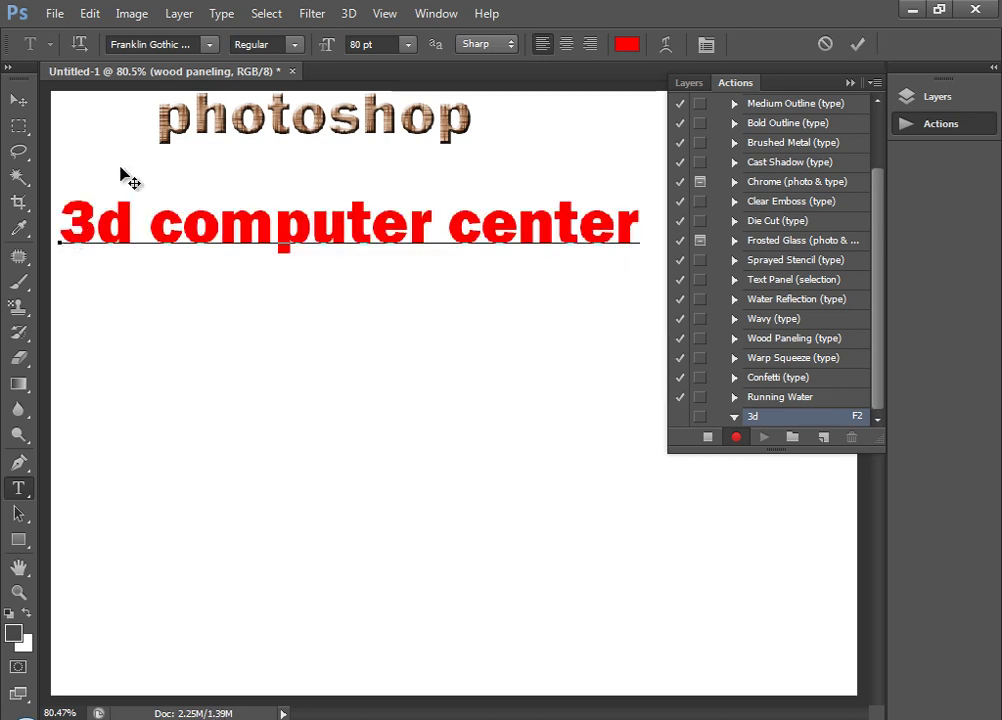
{"action": "left_click", "coordinate": [178, 14]}
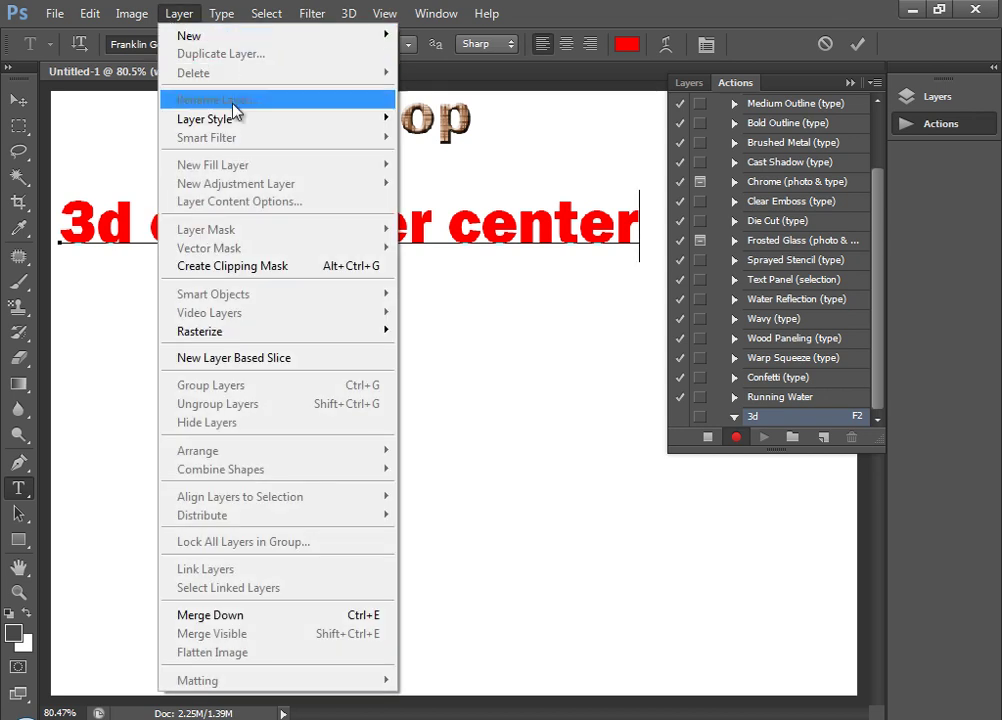
{"action": "mouse_move", "coordinate": [246, 120]}
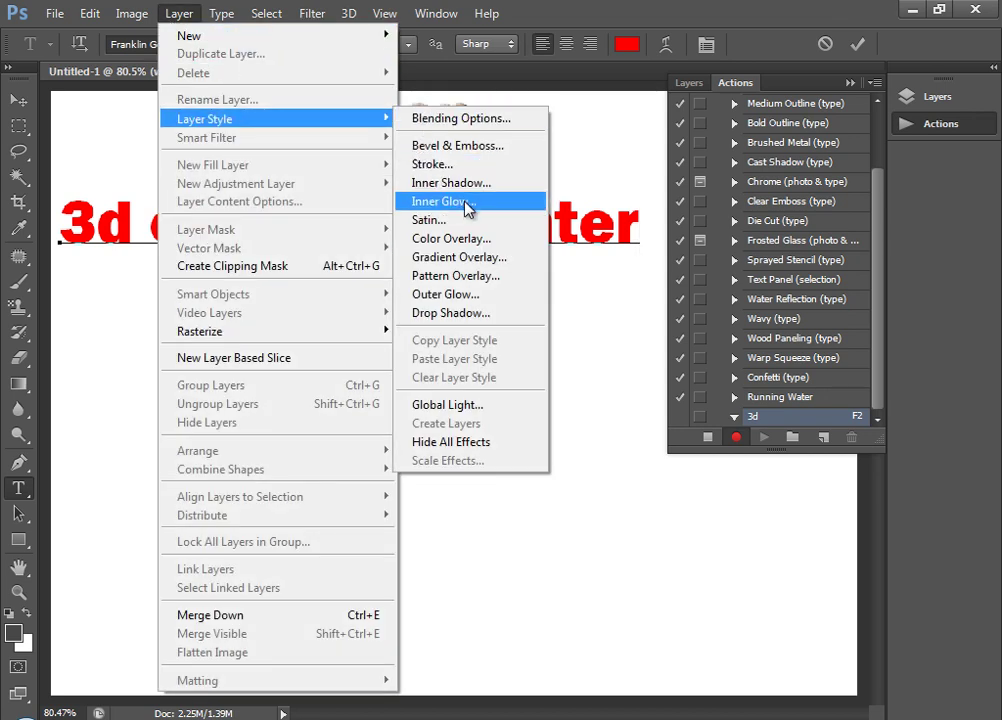
{"action": "left_click", "coordinate": [485, 313]}
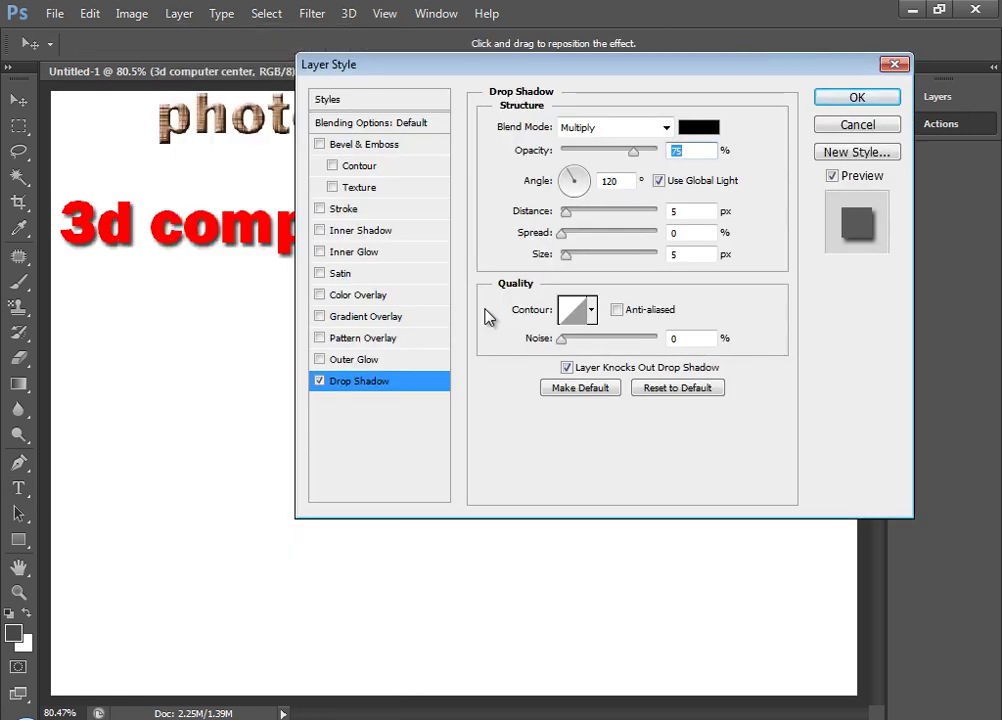
{"action": "left_click_drag", "start_coordinate": [514, 74], "coordinate": [648, 140]}
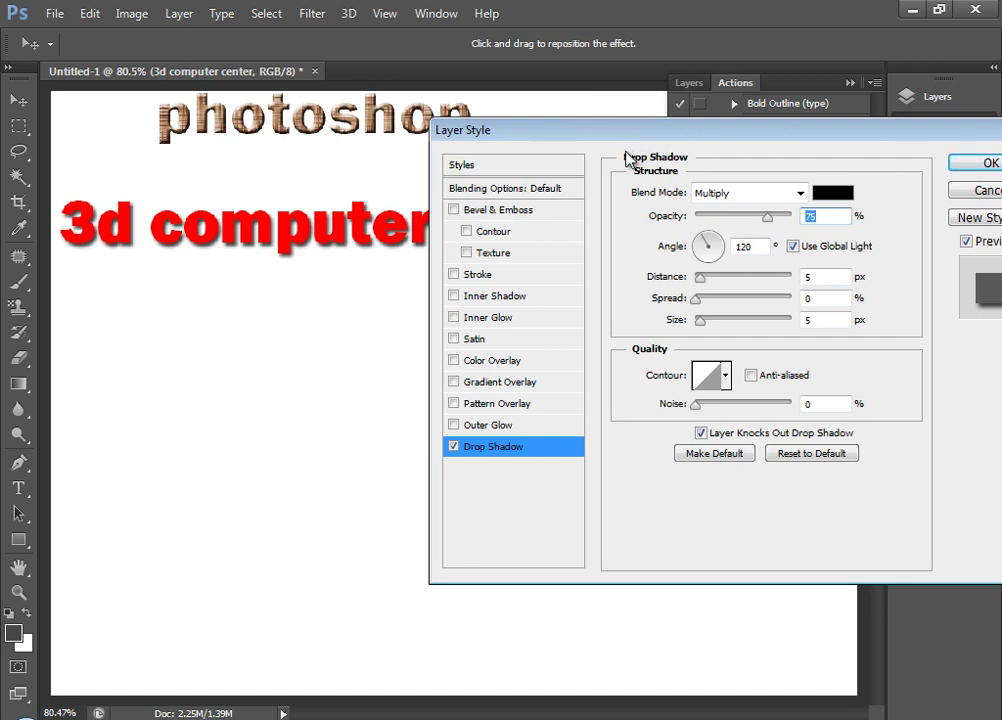
{"action": "left_click", "coordinate": [476, 277]}
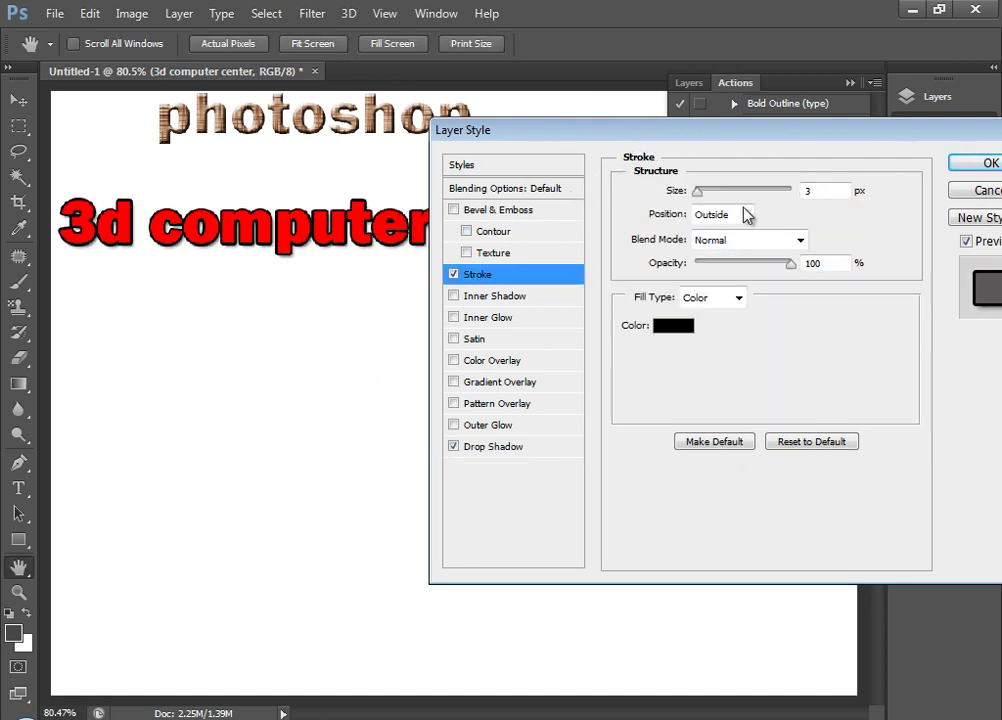
{"action": "left_click", "coordinate": [962, 165]}
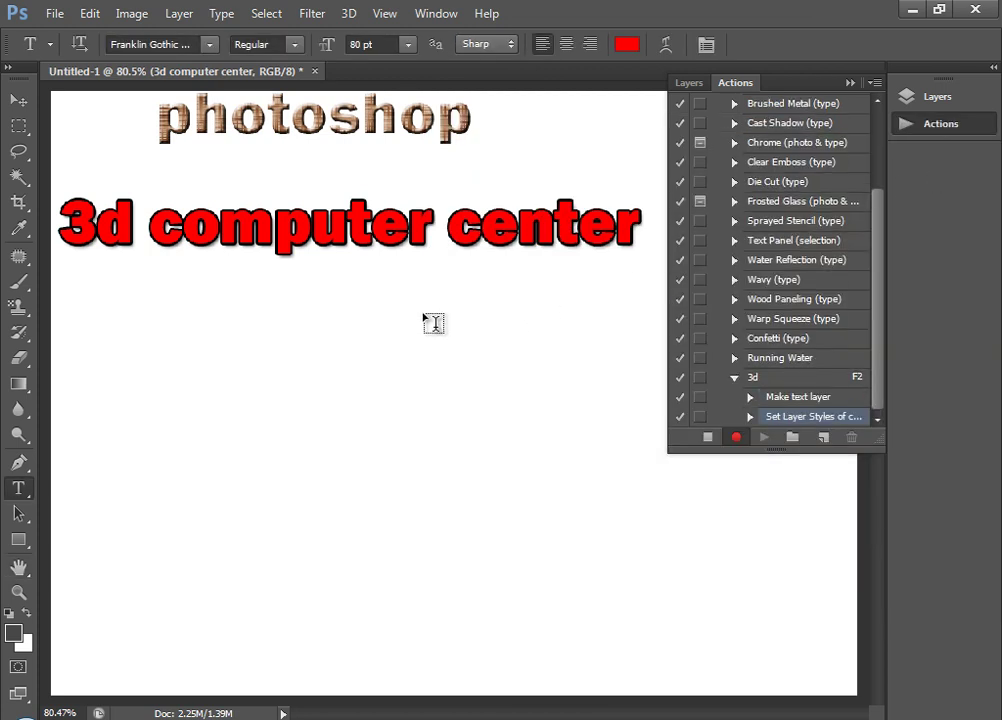
Step: Apply a Lens Flare with 100% brightness and the 50-300mm Zoom lens to the "3d computer center" text, and stop recording the action
{"action": "left_click", "coordinate": [308, 15]}
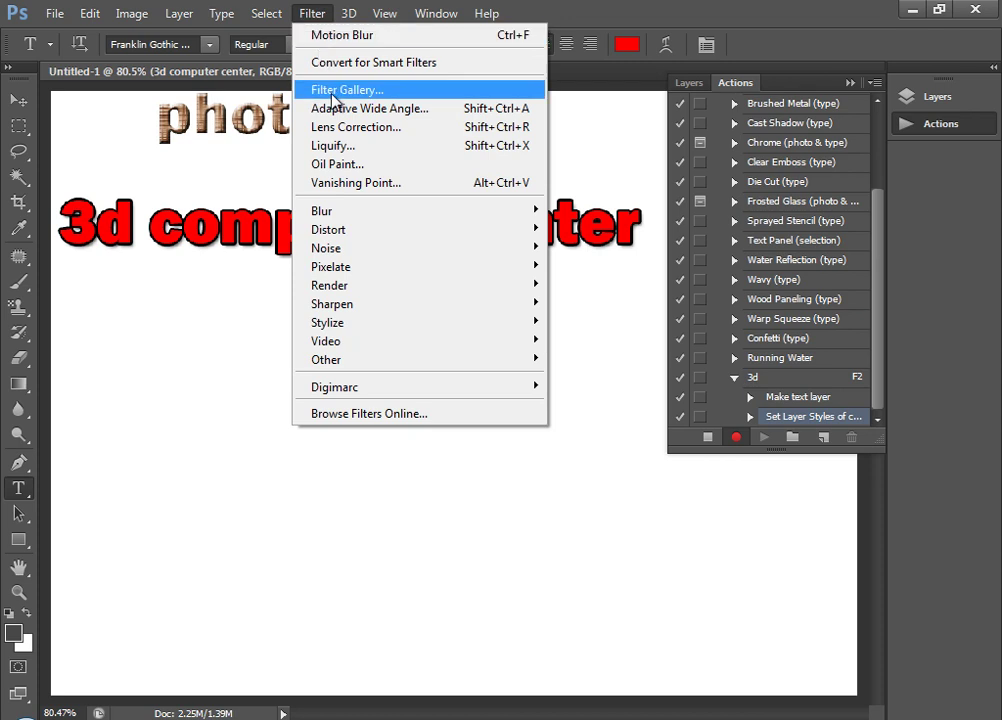
{"action": "mouse_move", "coordinate": [414, 286]}
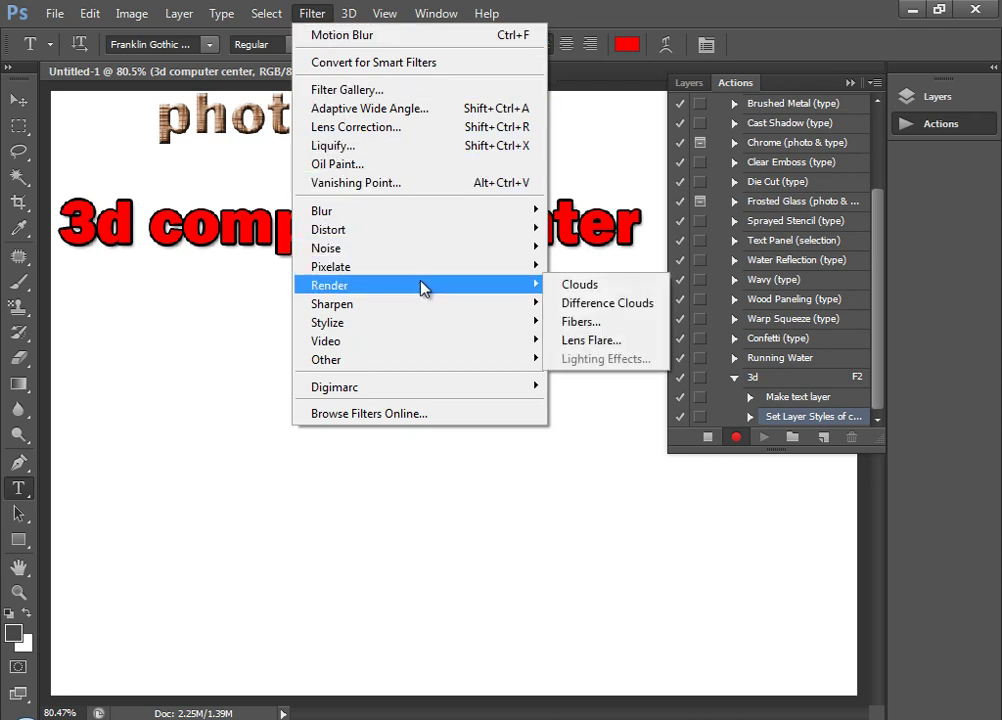
{"action": "left_click", "coordinate": [636, 341]}
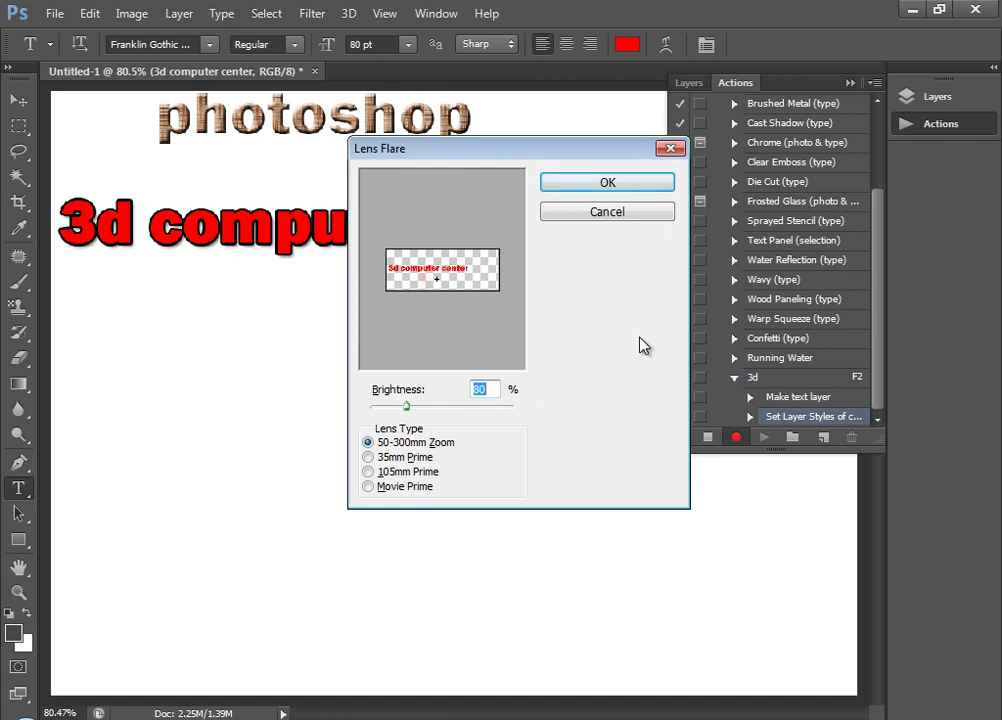
{"action": "left_click", "coordinate": [438, 270]}
{"action": "double_click", "coordinate": [472, 390]}
{"action": "type", "text": "100"}
{"action": "left_click", "coordinate": [598, 190]}
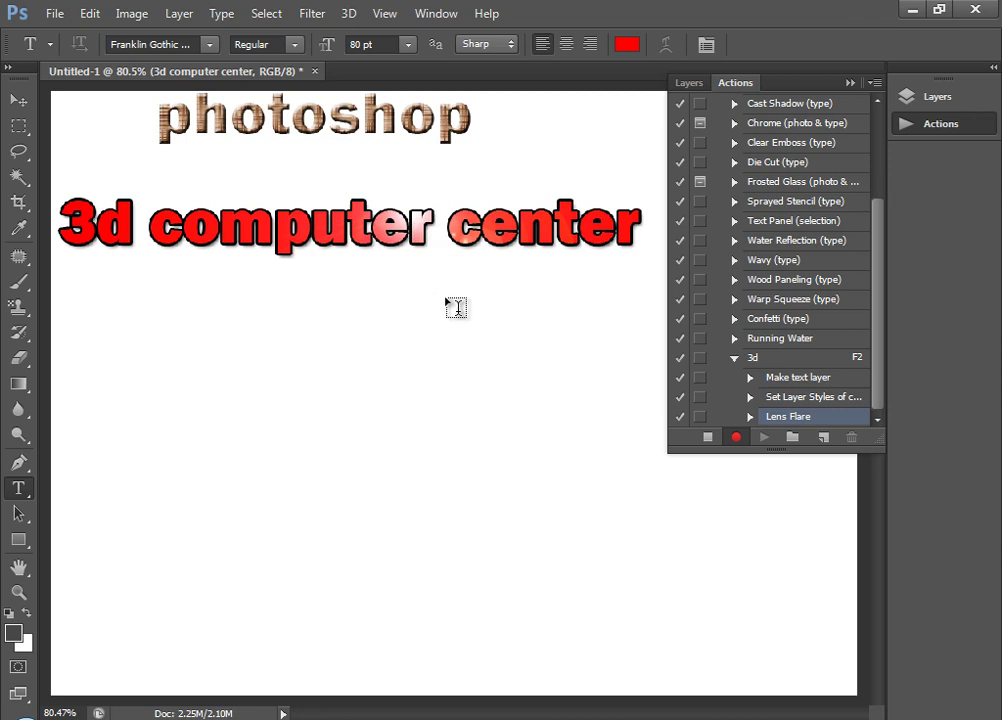
{"action": "left_click", "coordinate": [706, 438]}
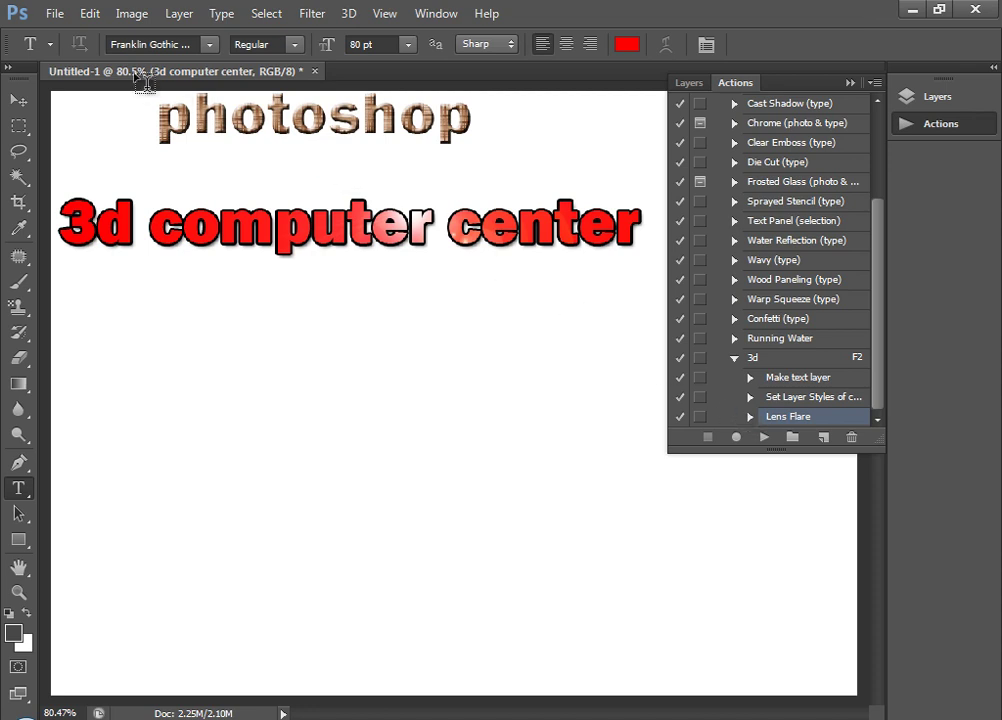
Step: Create a new 1024 x 768 px RGB document with a white background and play the 3d action in it
{"action": "left_click", "coordinate": [52, 18]}
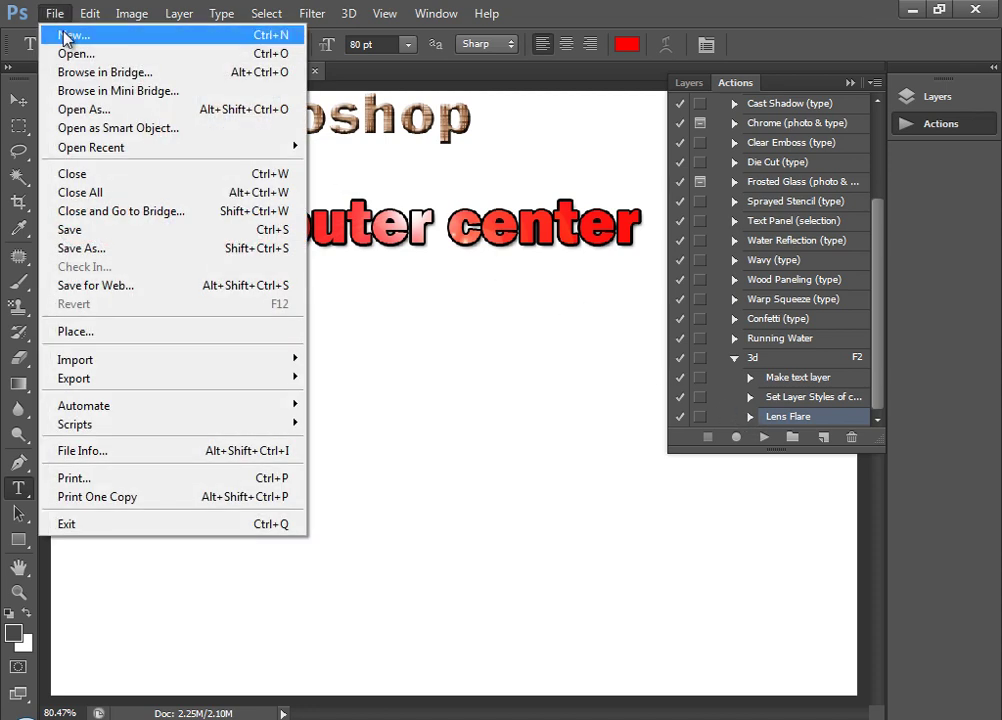
{"action": "left_click", "coordinate": [62, 35]}
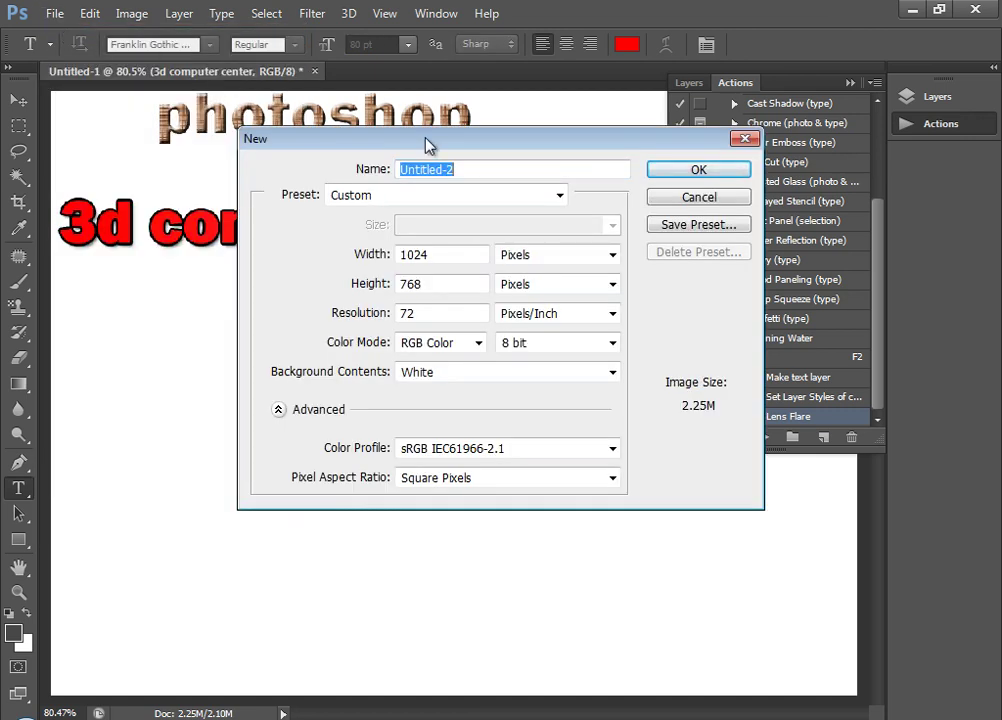
{"action": "left_click", "coordinate": [668, 176]}
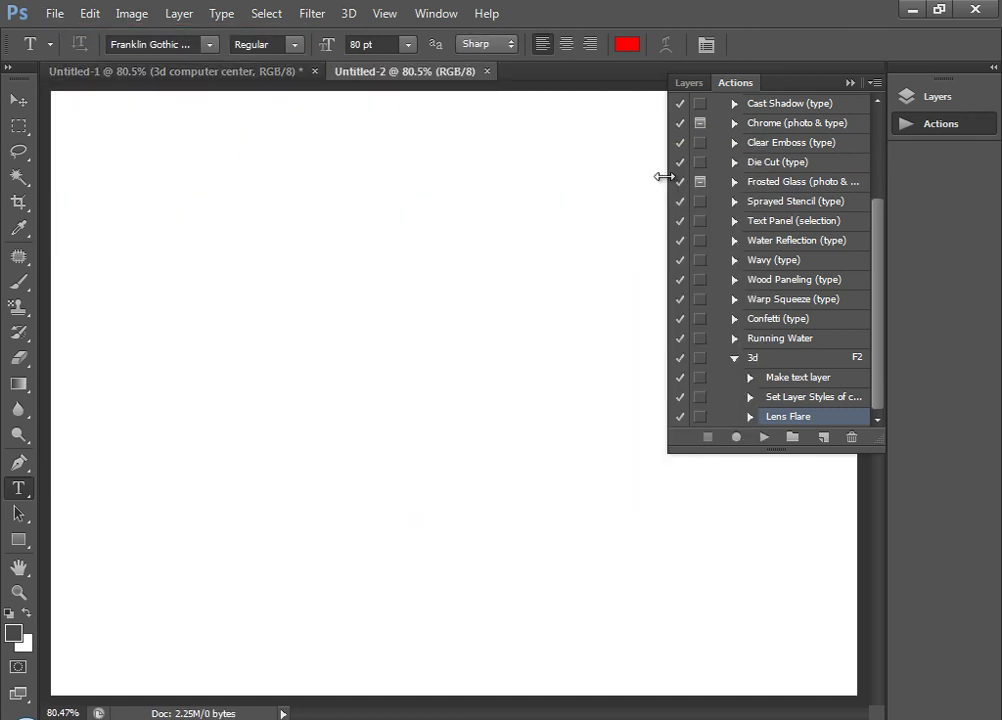
{"action": "left_click", "coordinate": [776, 364]}
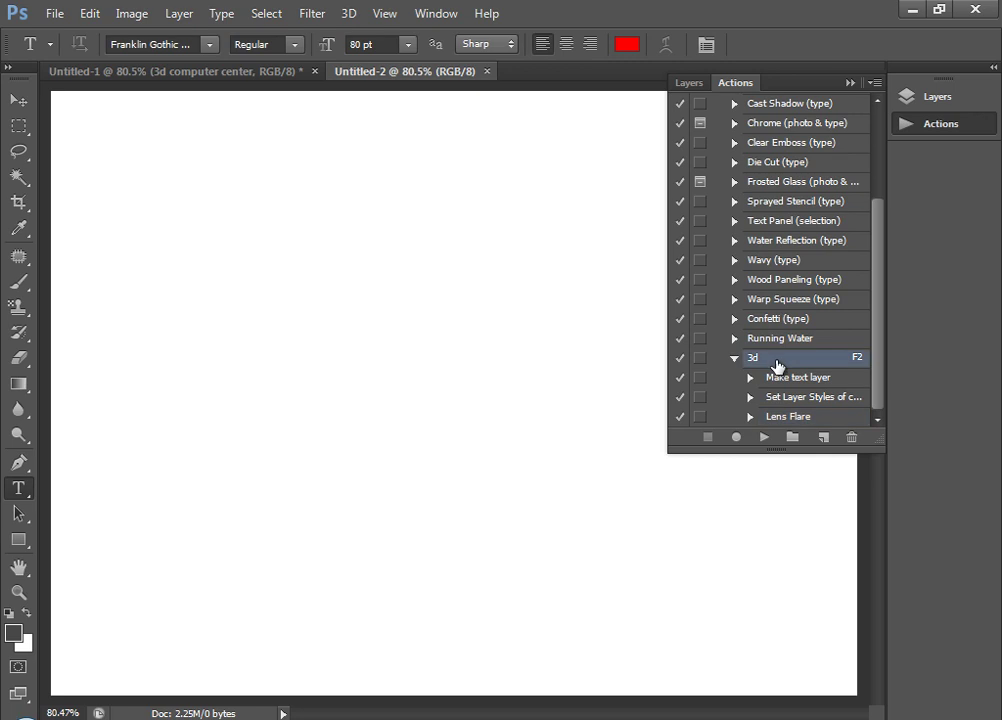
{"action": "left_click", "coordinate": [764, 437]}
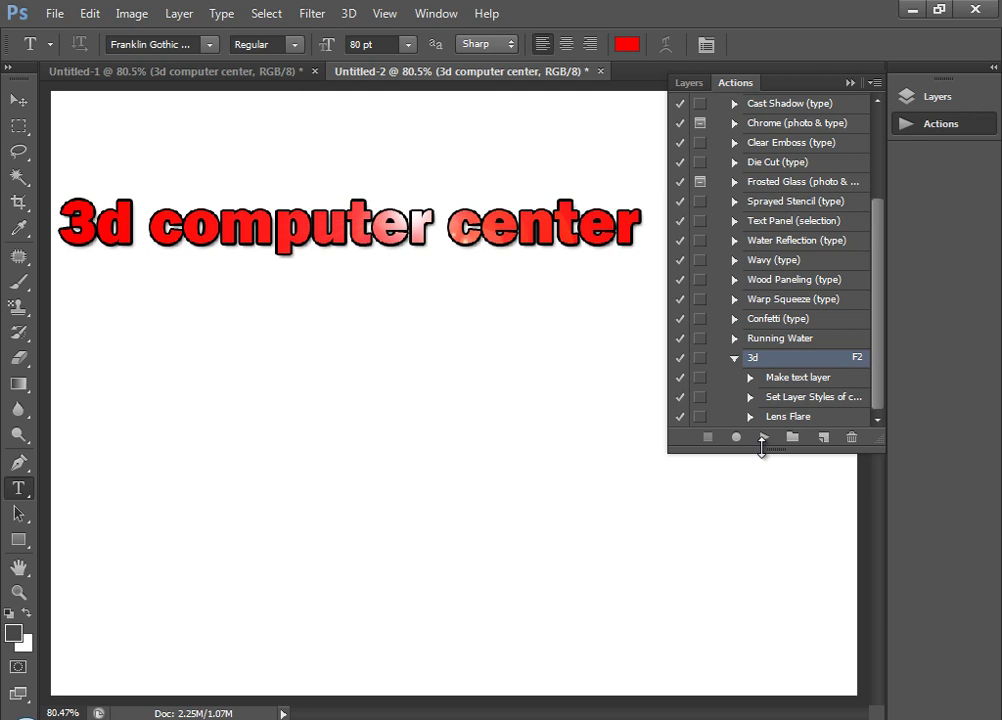
Step: Turn on the dialog pause for the 3d action's Make text layer command and hide the 3d computer center layer
{"action": "left_click", "coordinate": [700, 377]}
{"action": "left_click", "coordinate": [935, 97]}
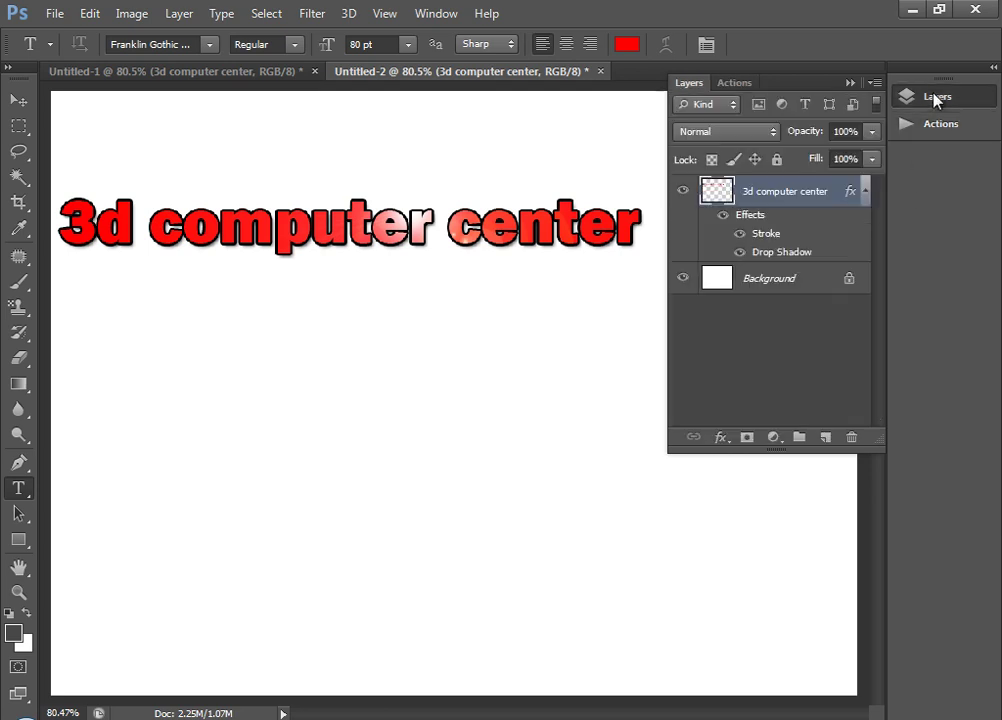
{"action": "left_click", "coordinate": [683, 191]}
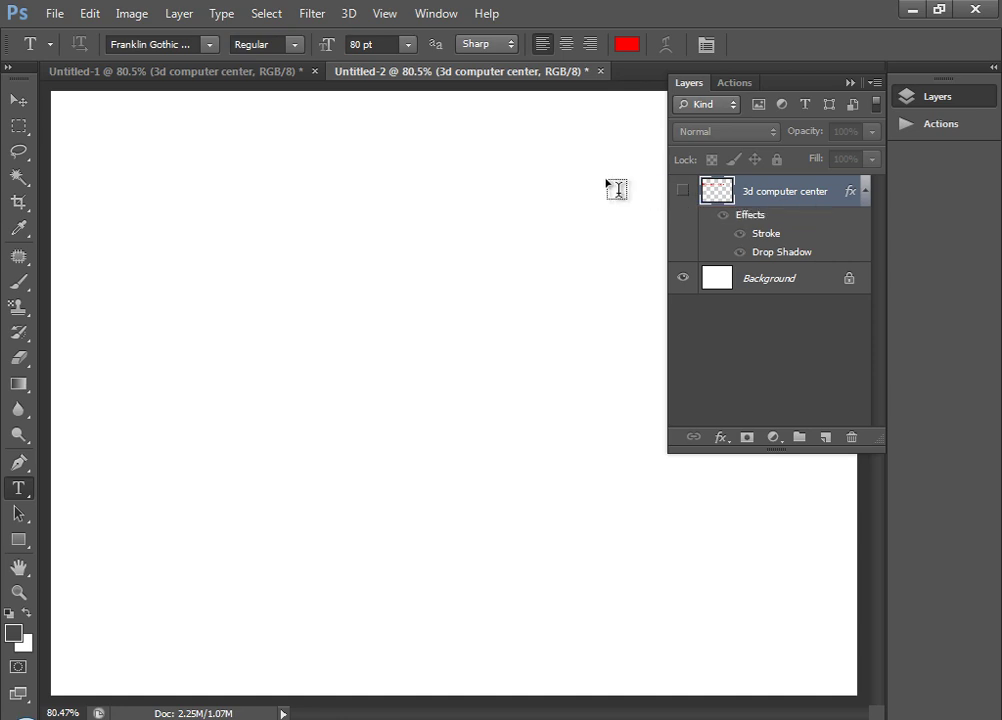
Step: Replay the 3d action, replacing the text with "3dcc.com.eg" when it pauses at the text layer
{"action": "left_click", "coordinate": [922, 124]}
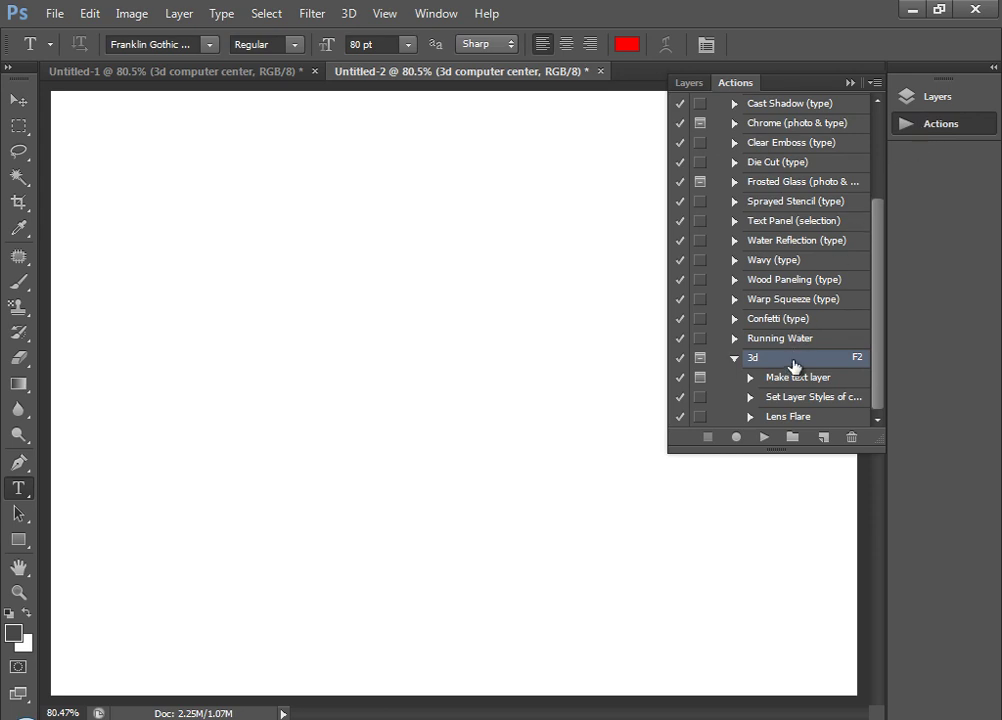
{"action": "left_click", "coordinate": [764, 437]}
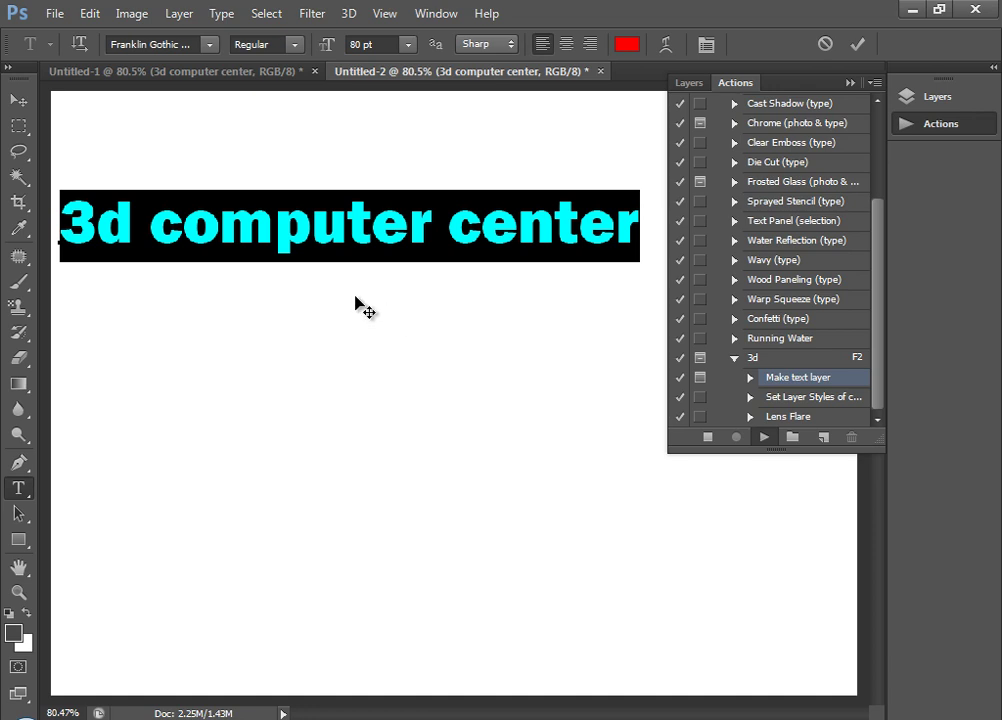
{"action": "type", "text": "3dcc.com.eg"}
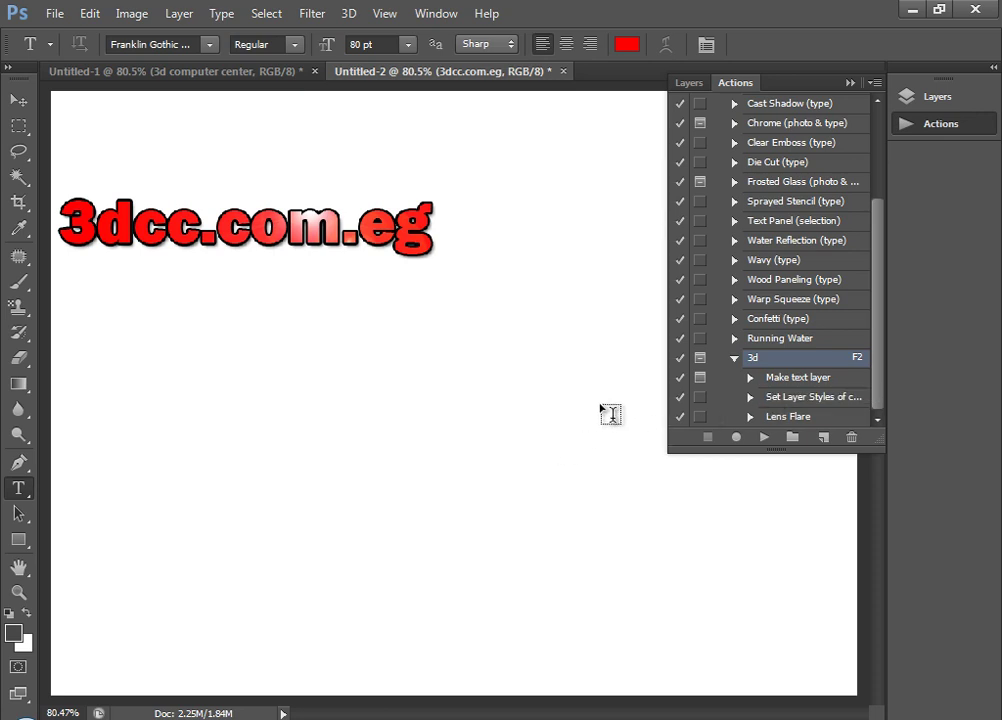
Step: Create a new action set named work
{"action": "left_click", "coordinate": [874, 84]}
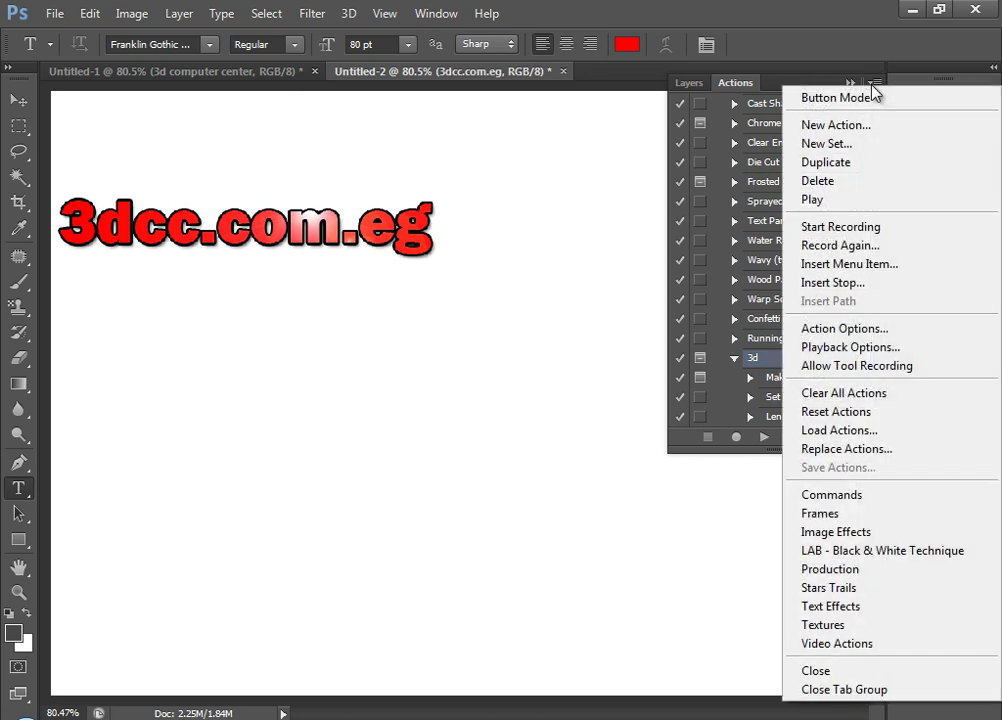
{"action": "left_click", "coordinate": [890, 152]}
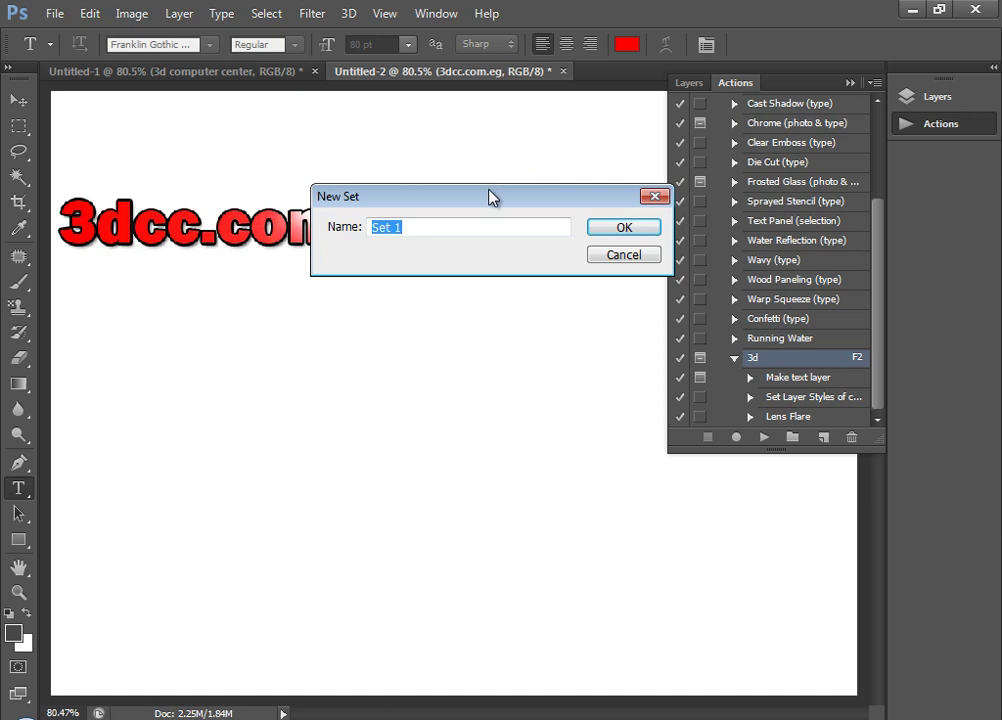
{"action": "left_click_drag", "start_coordinate": [490, 196], "coordinate": [460, 222]}
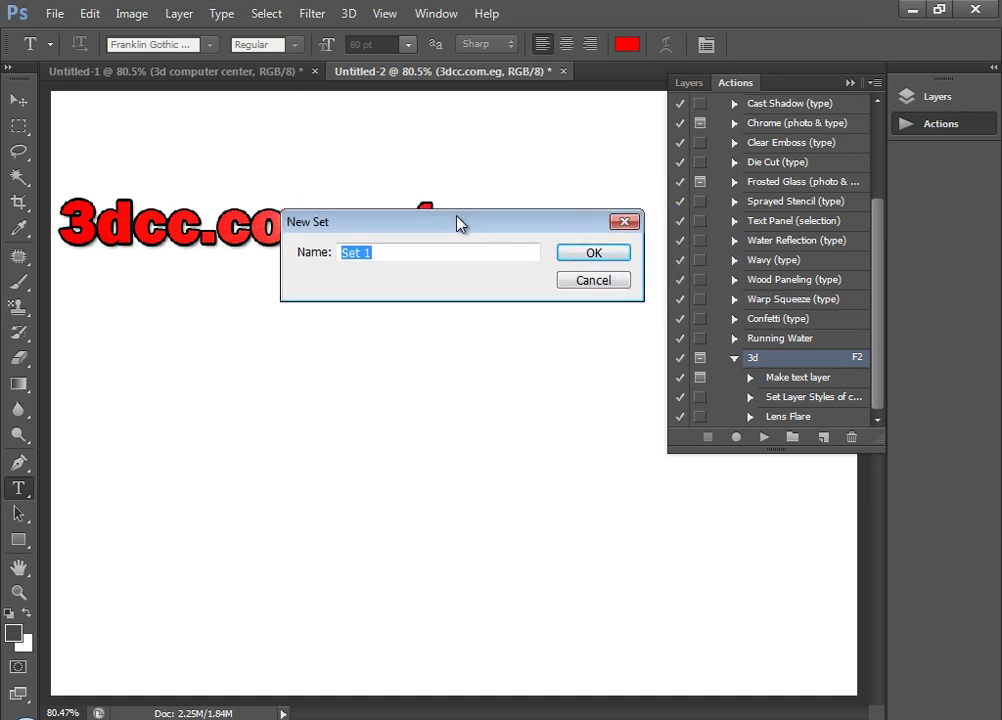
{"action": "type", "text": "work"}
{"action": "left_click", "coordinate": [588, 253]}
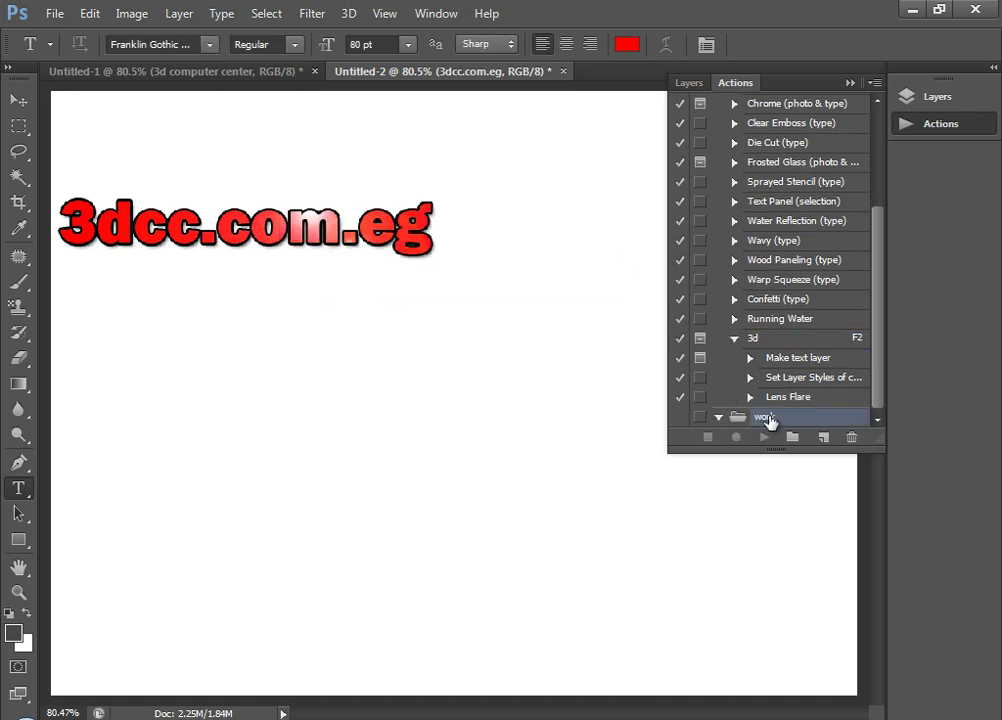
Step: Duplicate the Make text layer command inside the 3d action and delete the duplicate
{"action": "left_click", "coordinate": [805, 358]}
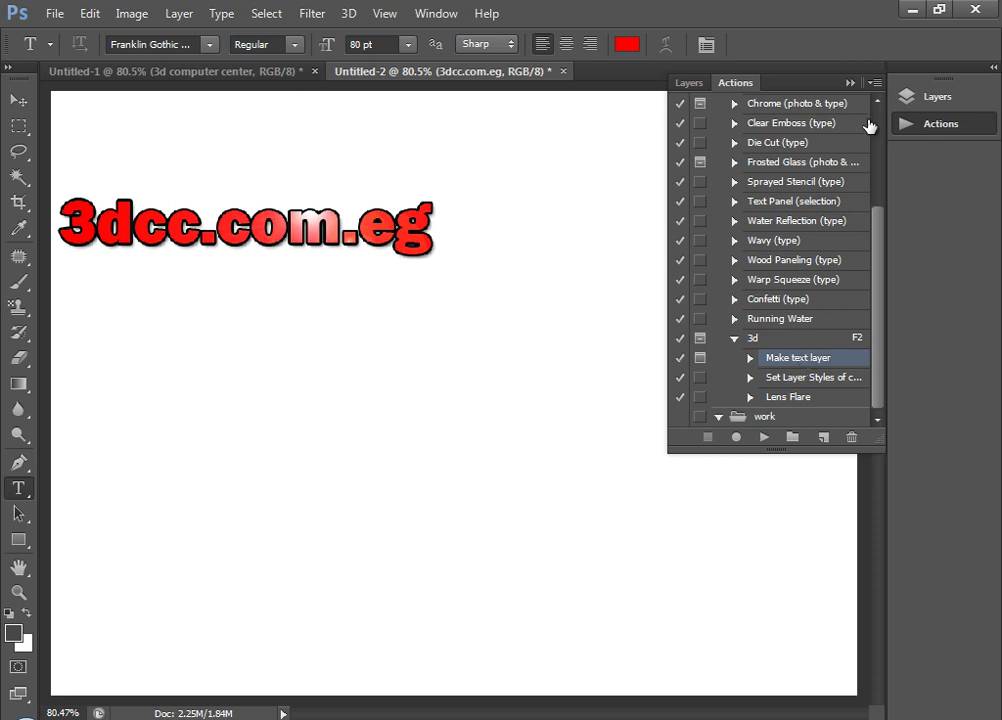
{"action": "left_click", "coordinate": [874, 83]}
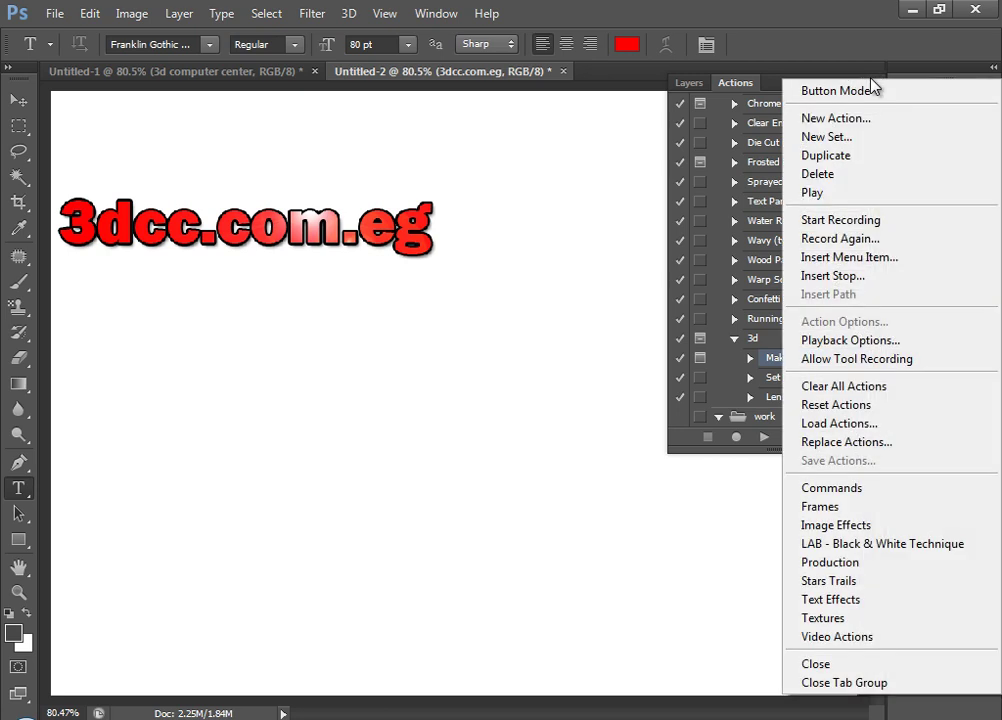
{"action": "left_click", "coordinate": [861, 158]}
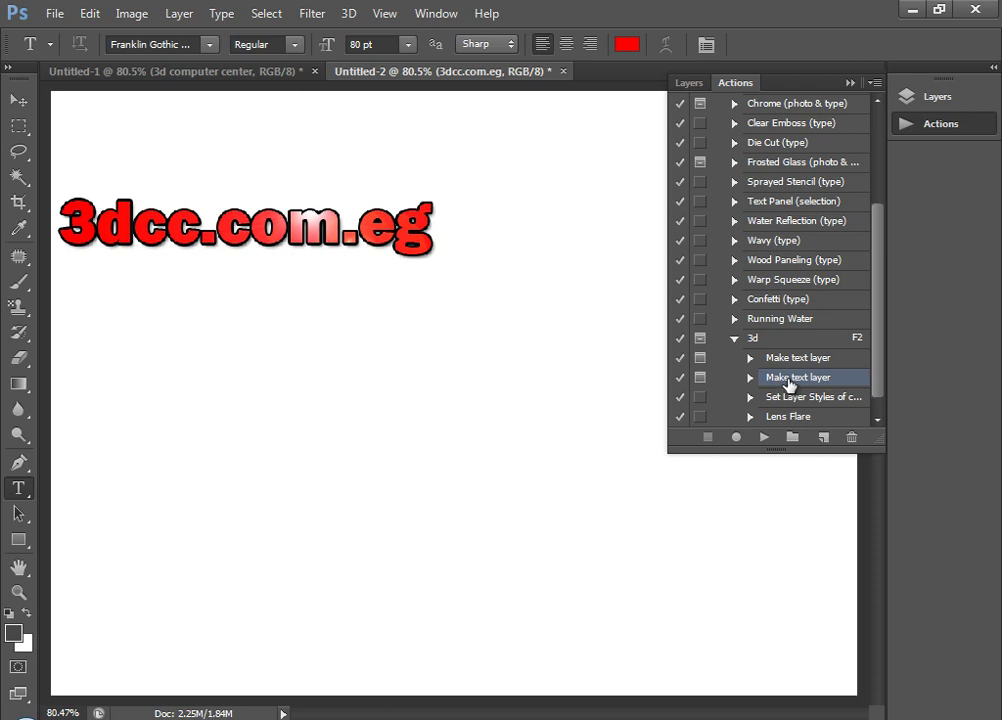
{"action": "left_click", "coordinate": [851, 439]}
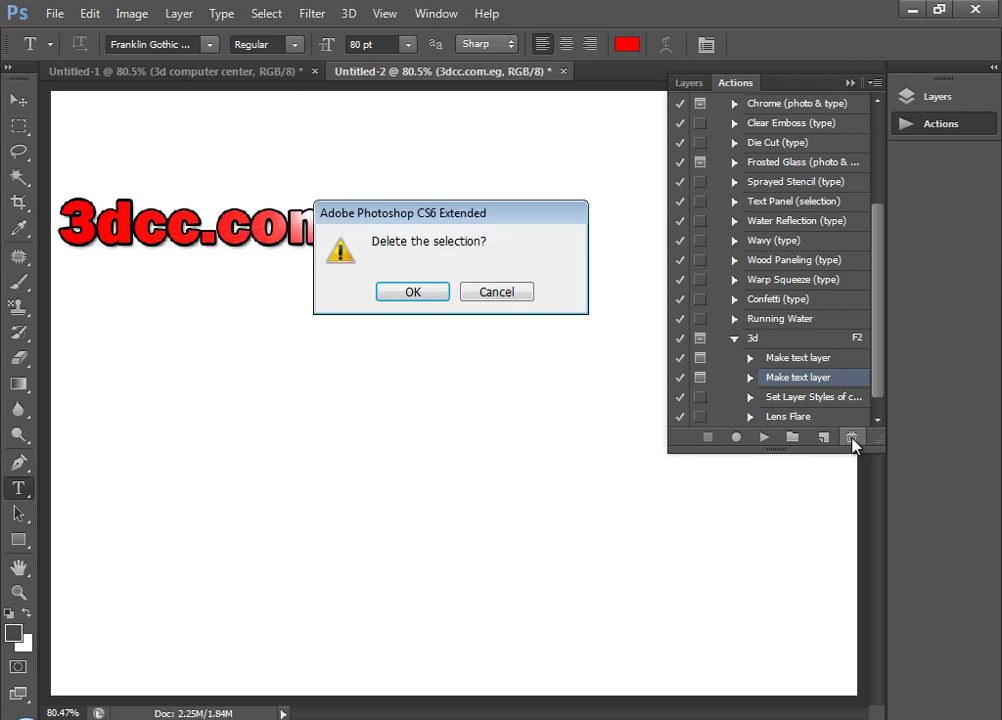
{"action": "left_click", "coordinate": [416, 298]}
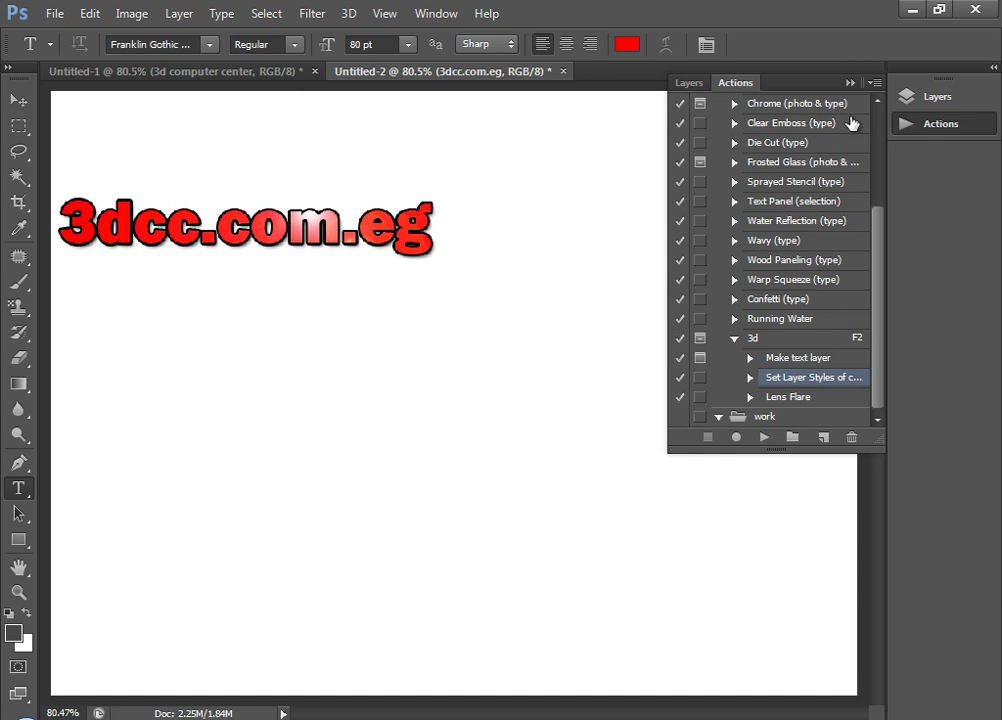
Step: Insert the Render: Lighting Effects filter as a menu item after the Set Layer Styles command in the 3d action
{"action": "left_click", "coordinate": [873, 83]}
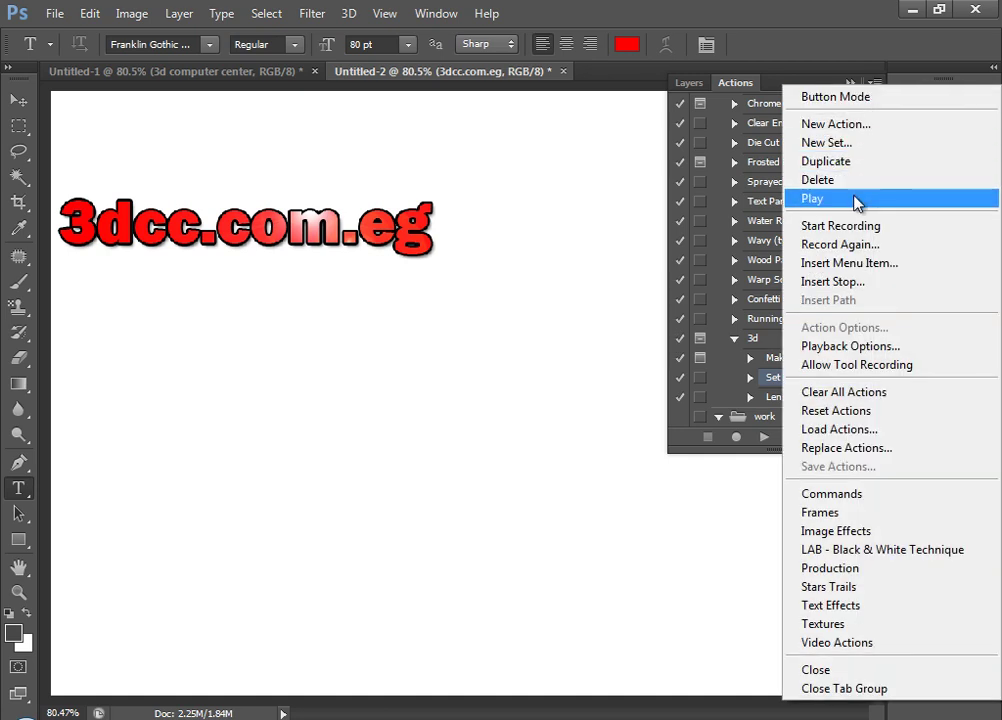
{"action": "left_click", "coordinate": [907, 251]}
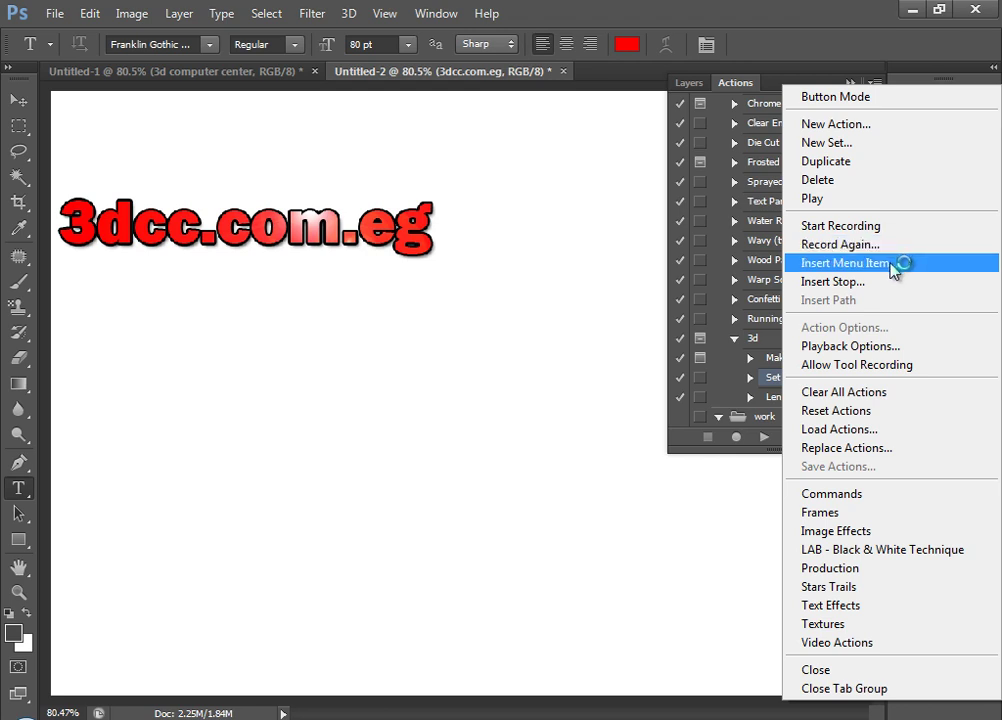
{"action": "left_click", "coordinate": [861, 266]}
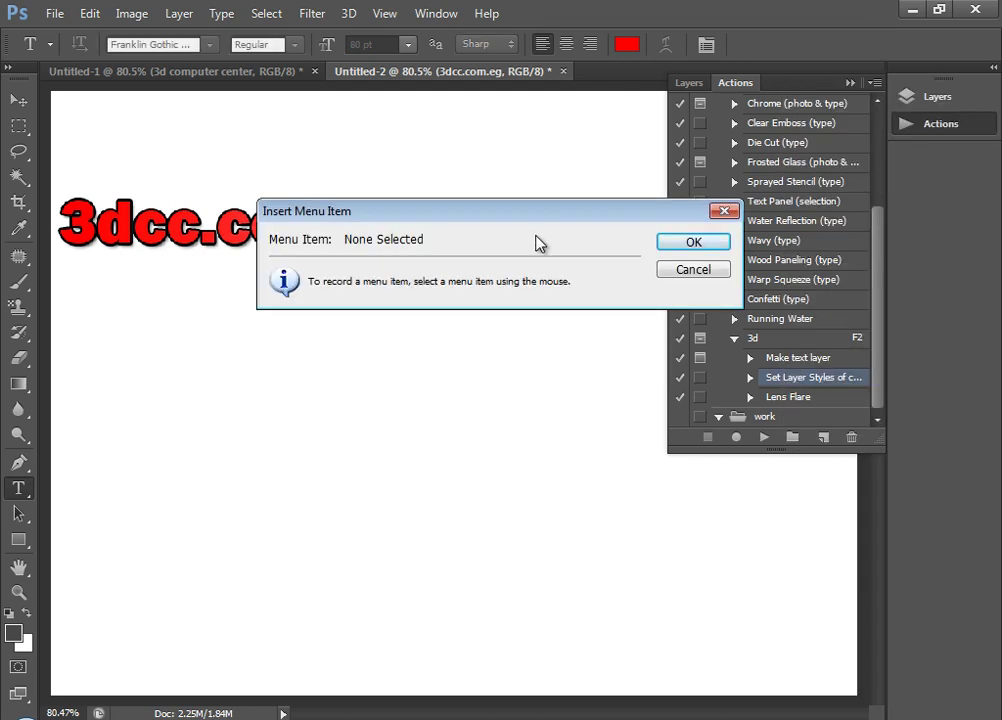
{"action": "left_click_drag", "start_coordinate": [461, 213], "coordinate": [370, 214]}
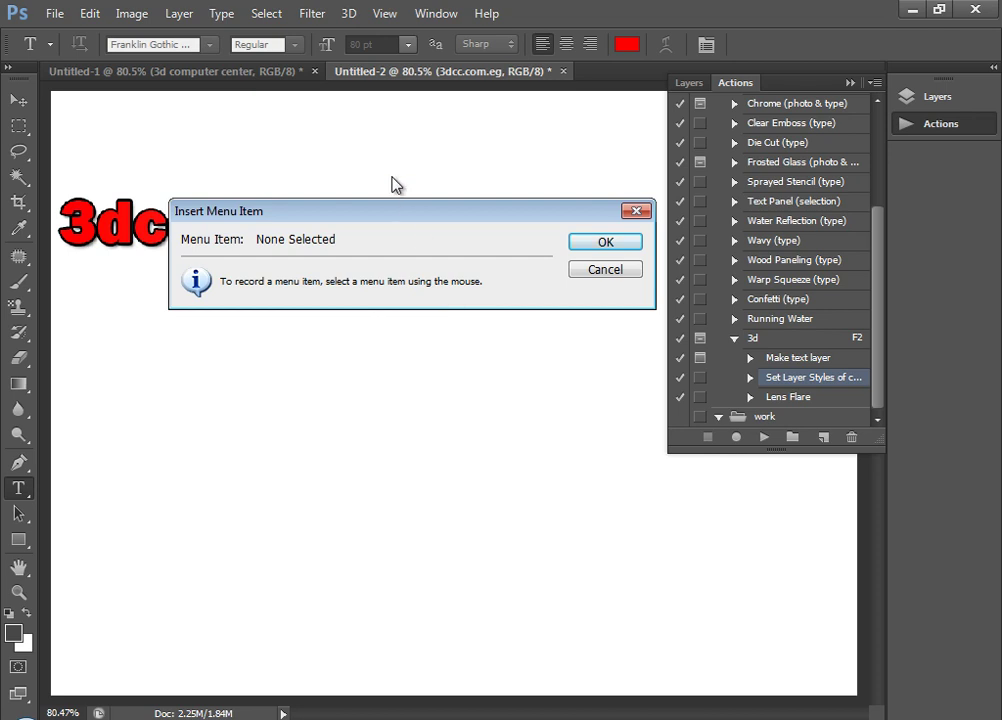
{"action": "left_click", "coordinate": [312, 14]}
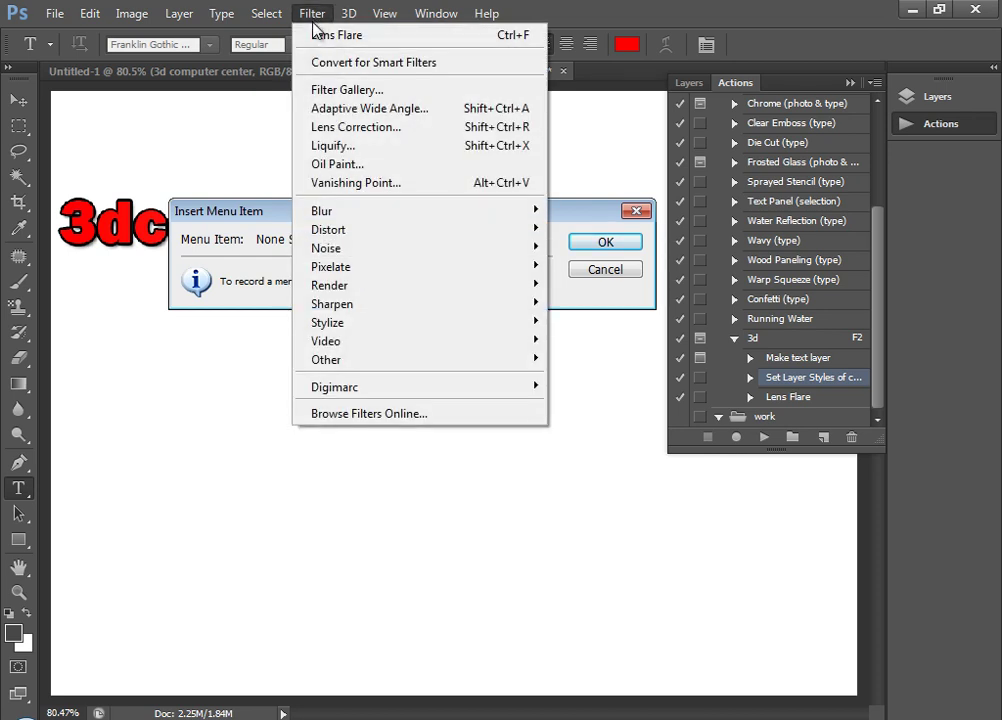
{"action": "mouse_move", "coordinate": [508, 286]}
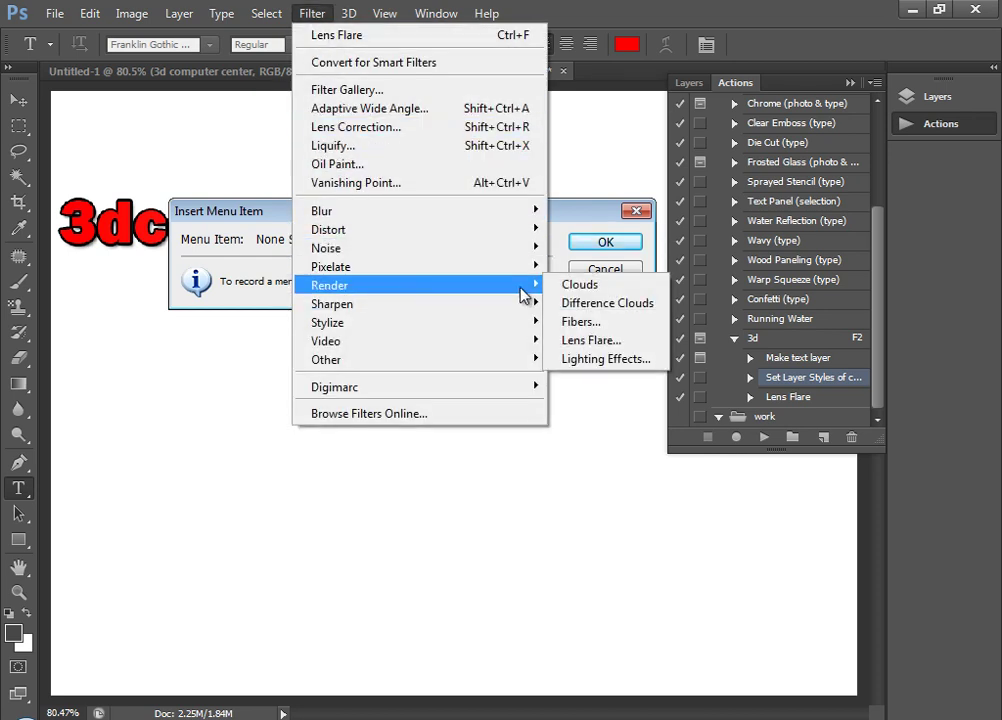
{"action": "left_click", "coordinate": [653, 362]}
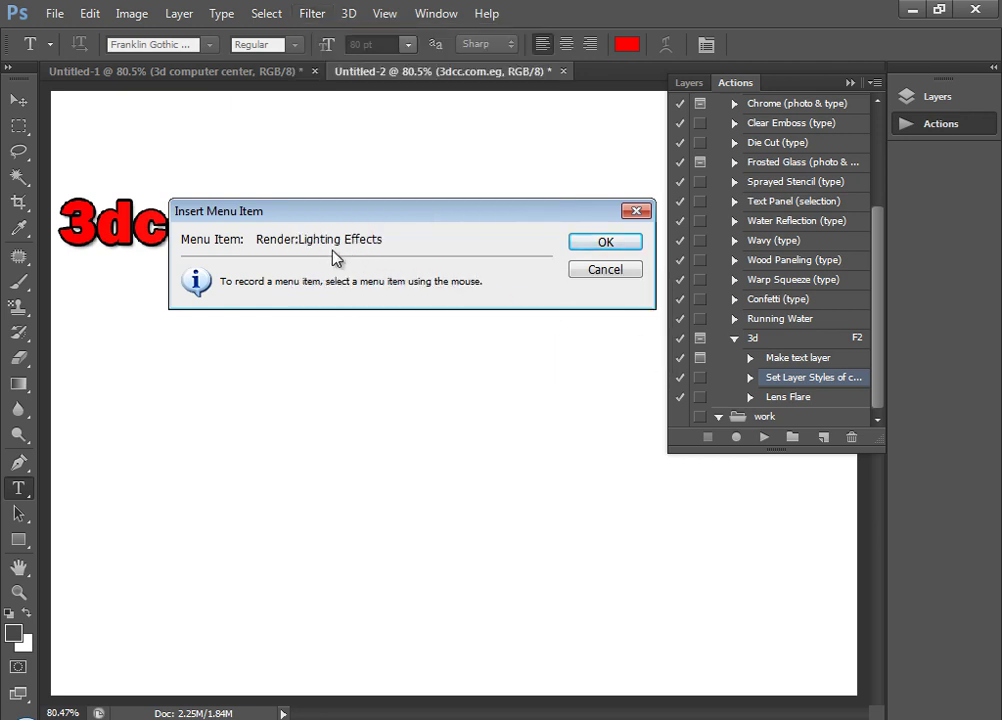
{"action": "left_click", "coordinate": [603, 244]}
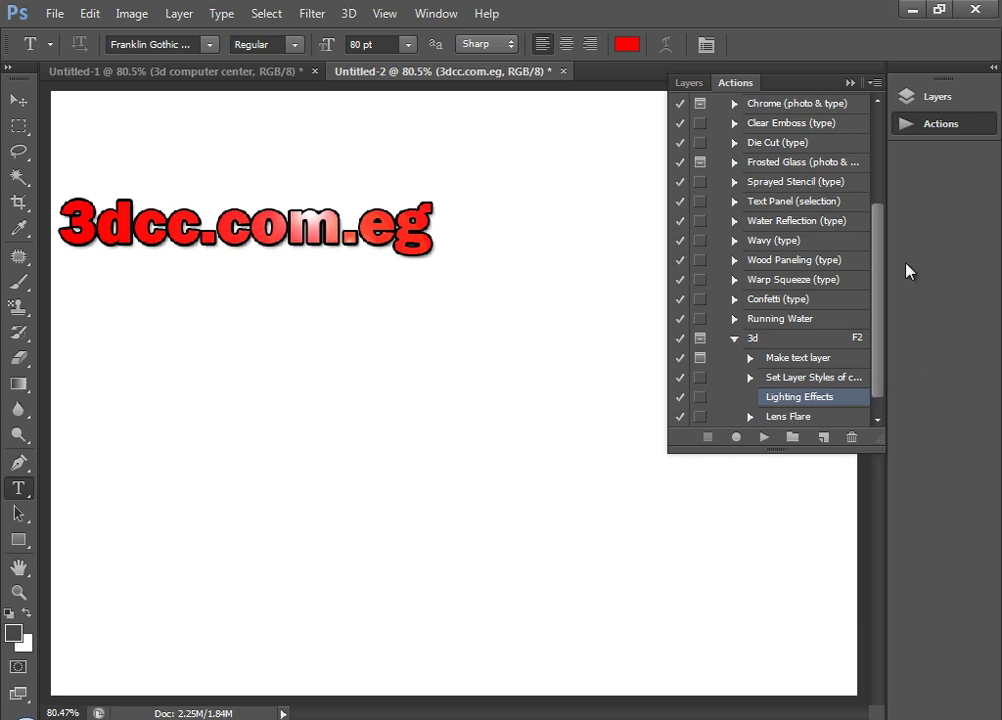
Step: Insert a stop with the message "insert new text" after Lighting Effects in the 3d action, without allowing continue
{"action": "left_click", "coordinate": [876, 83]}
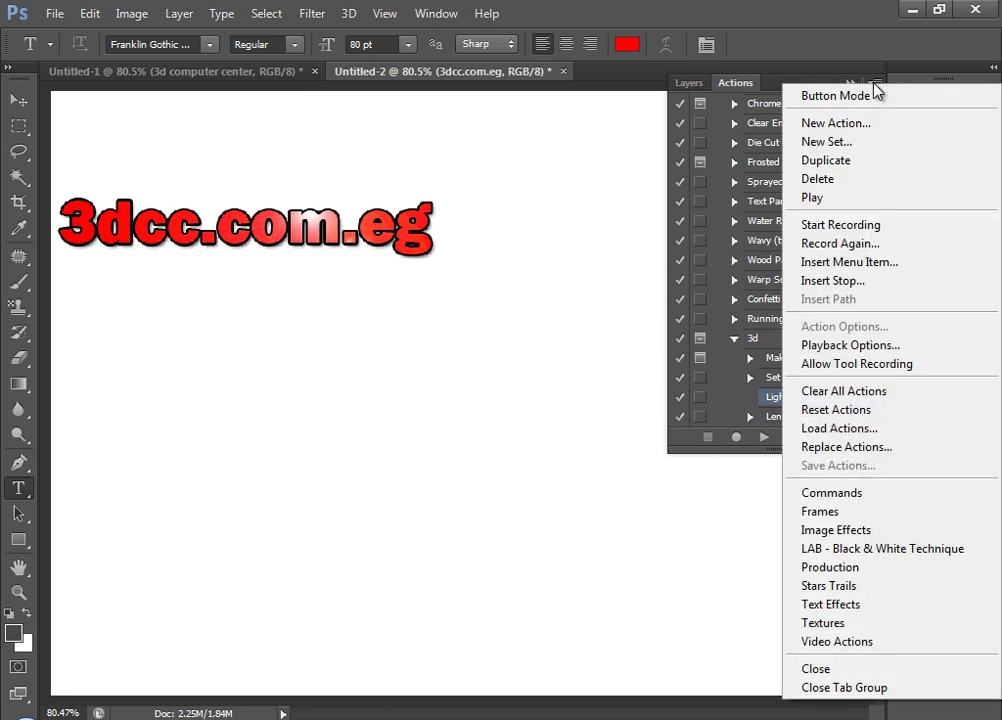
{"action": "left_click", "coordinate": [884, 284]}
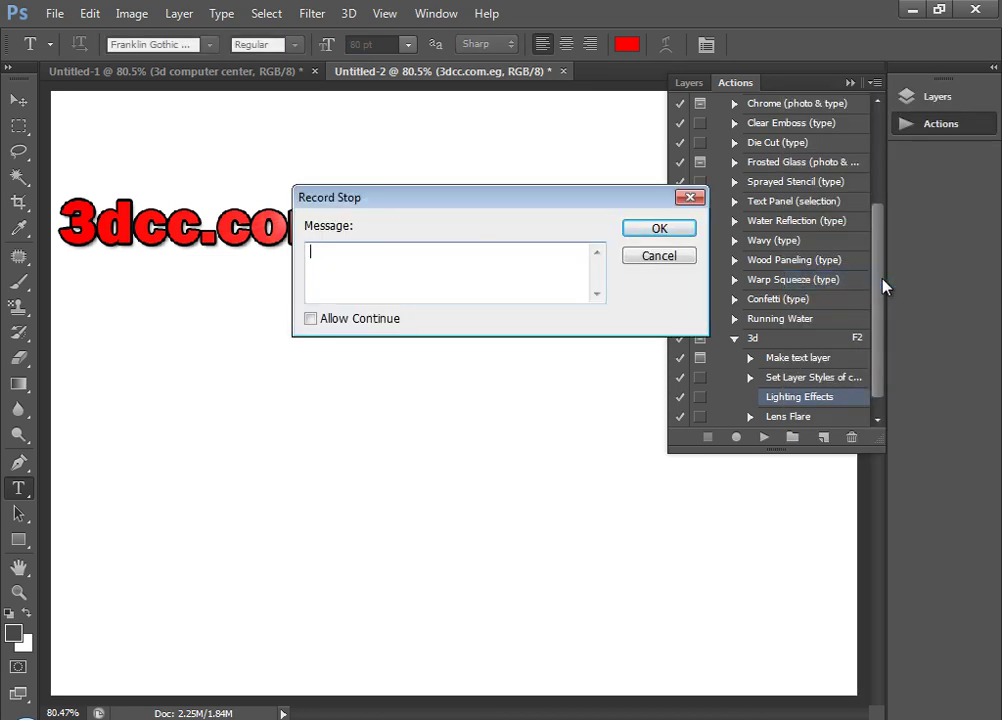
{"action": "left_click_drag", "start_coordinate": [516, 201], "coordinate": [477, 222]}
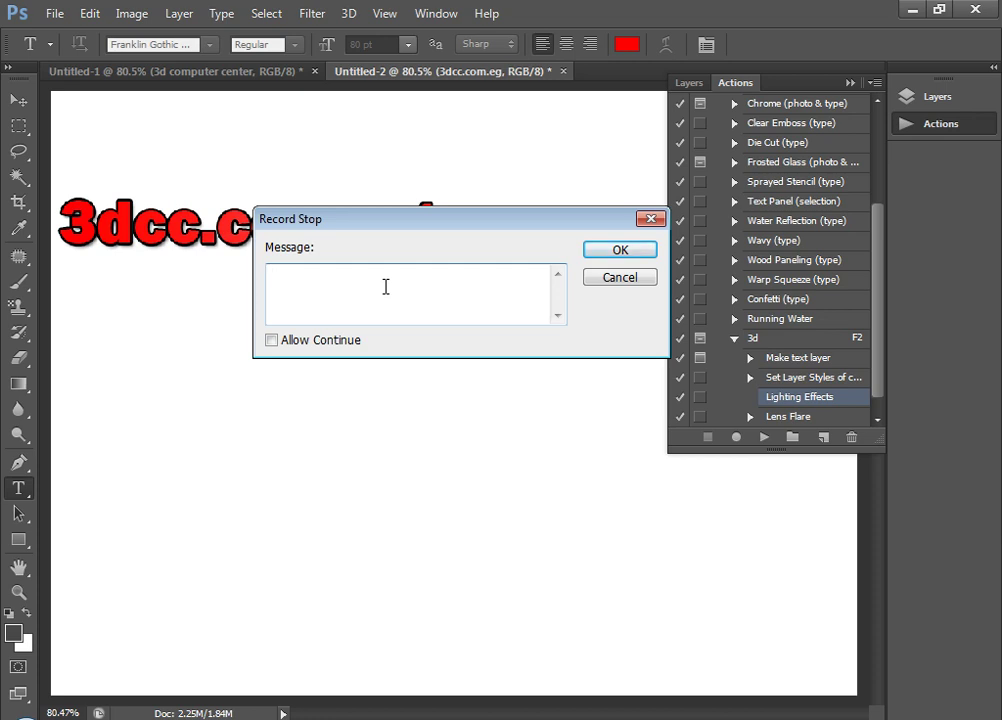
{"action": "type", "text": "insert new text"}
{"action": "left_click", "coordinate": [617, 252]}
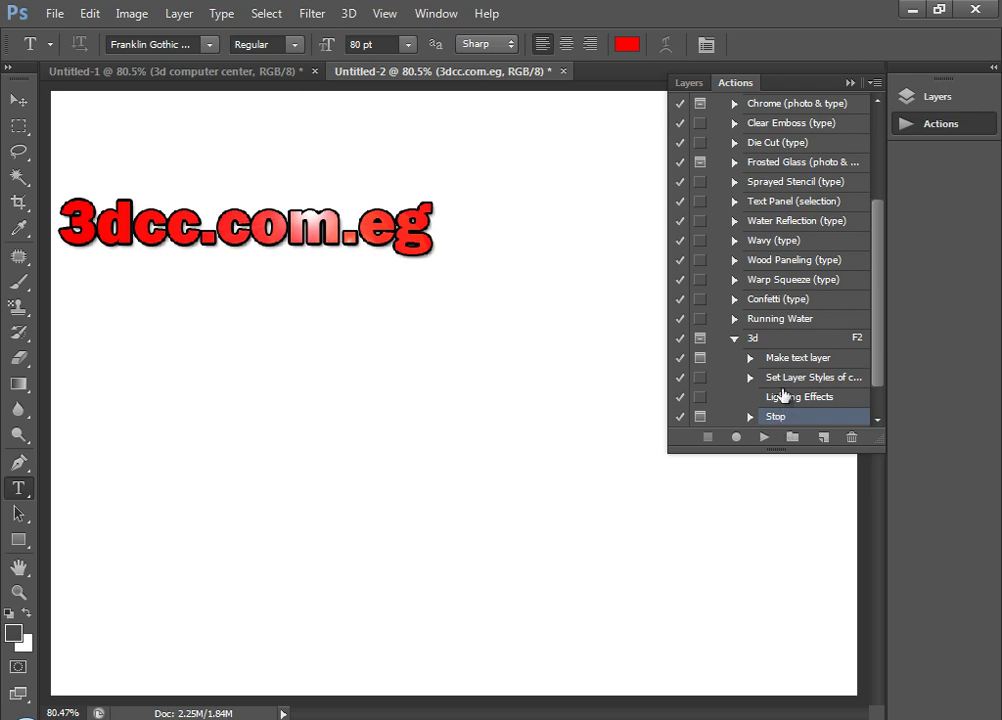
Step: Rename the 3d action as "work 3d" in its action options
{"action": "left_click", "coordinate": [762, 338]}
{"action": "left_click", "coordinate": [875, 80]}
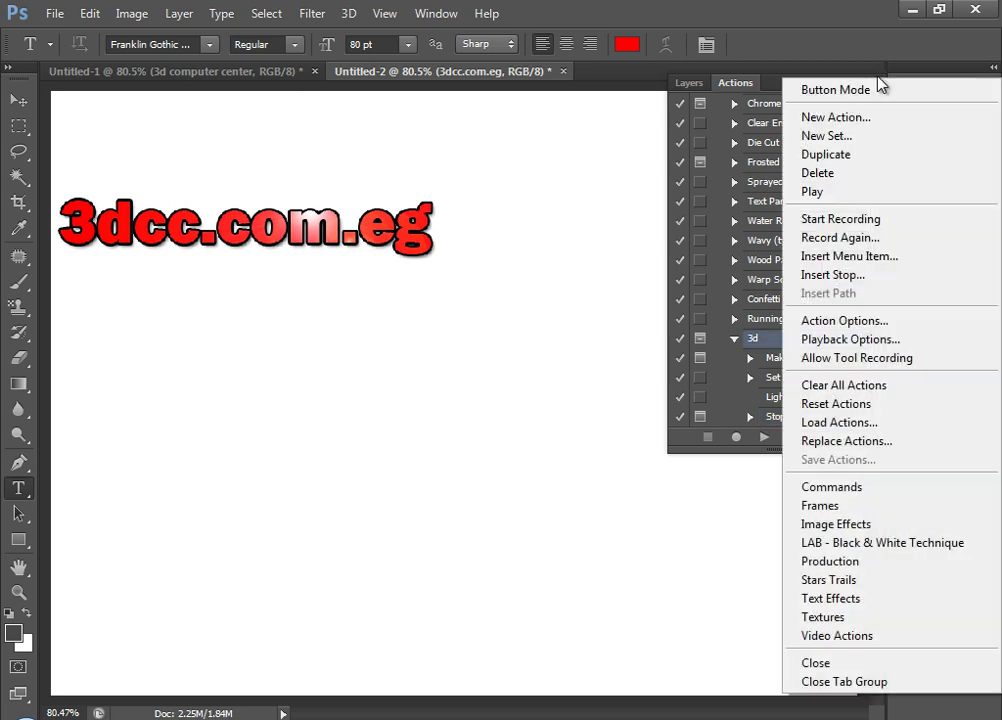
{"action": "left_click", "coordinate": [858, 321]}
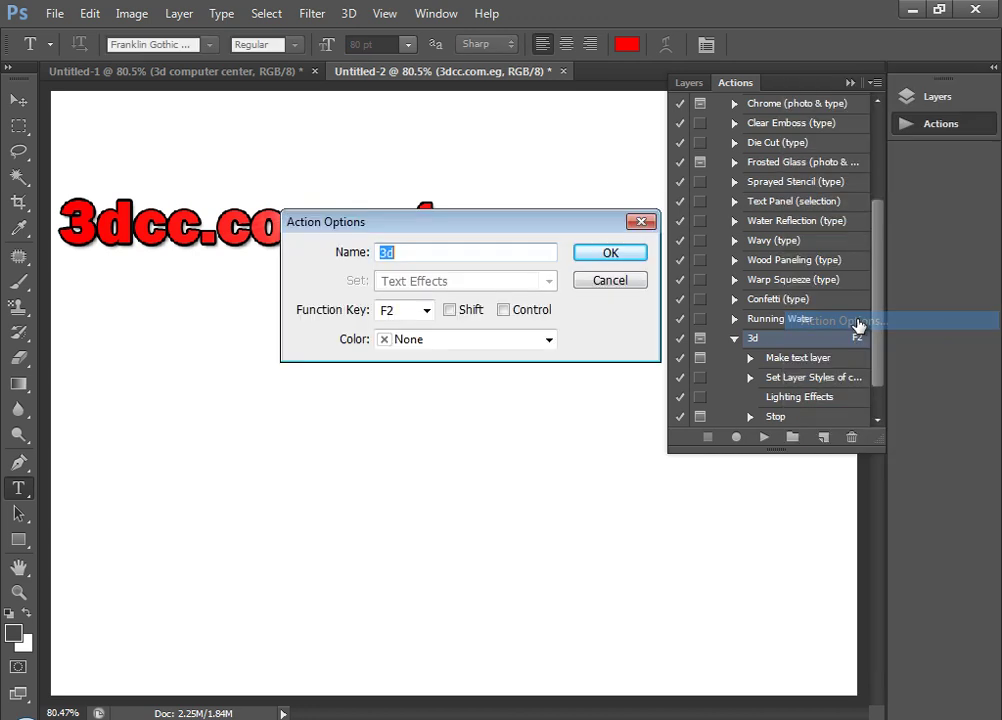
{"action": "left_click_drag", "start_coordinate": [463, 224], "coordinate": [443, 238]}
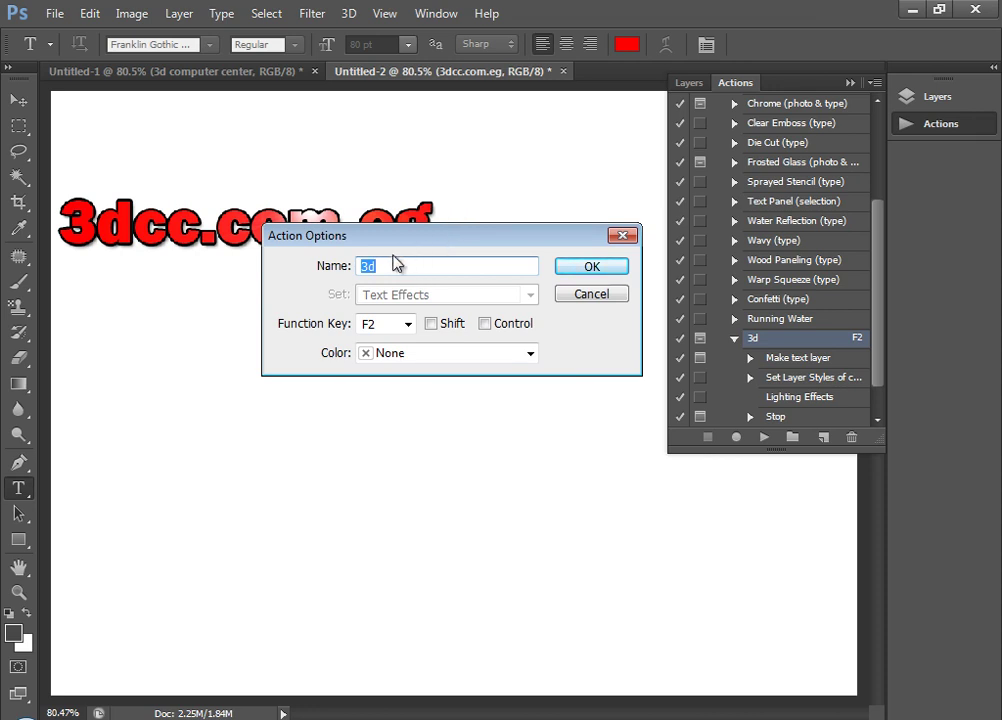
{"action": "type", "text": "work 3d"}
{"action": "left_click", "coordinate": [595, 270]}
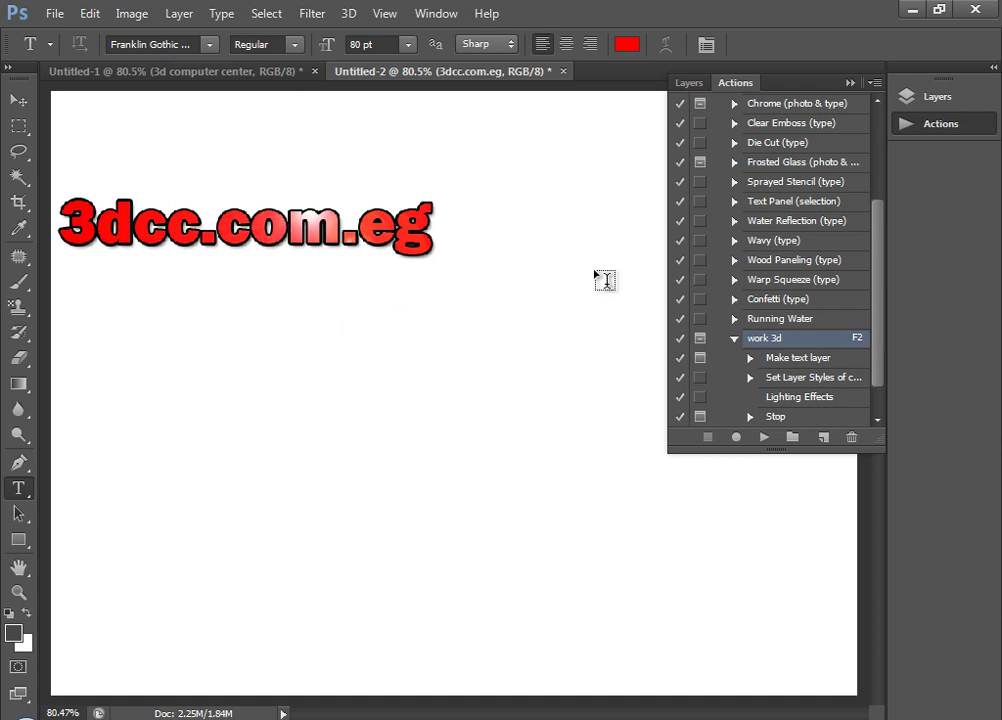